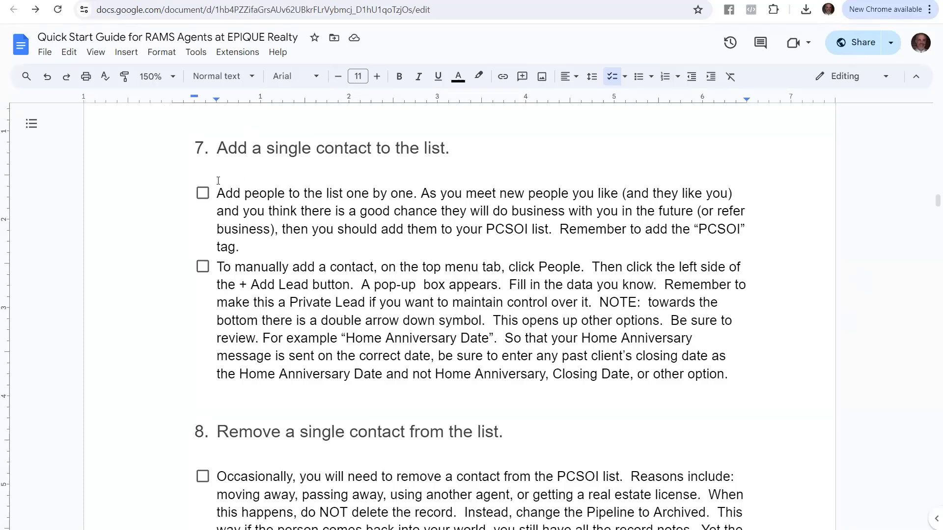
- Highlight the instructions about adding people, the PCSOI tag reminder and going to People
drag(222, 198, 413, 195)
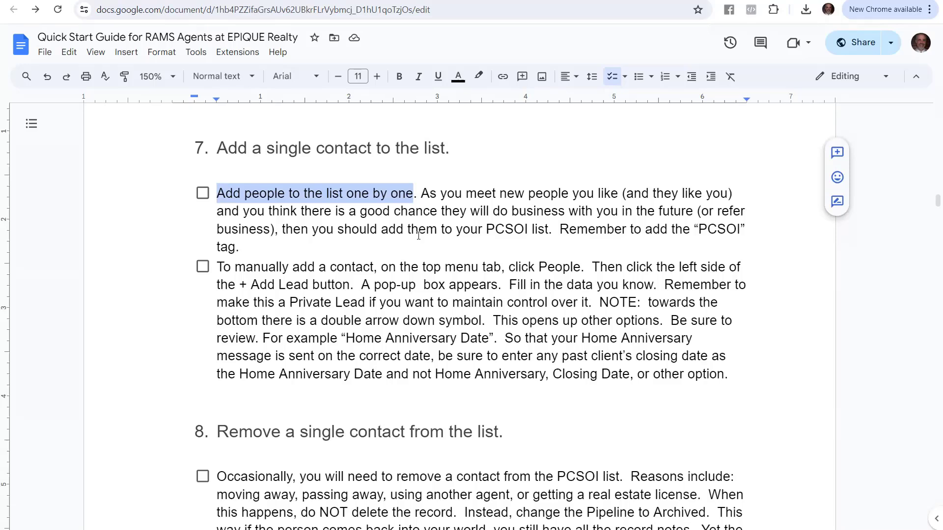
click(551, 194)
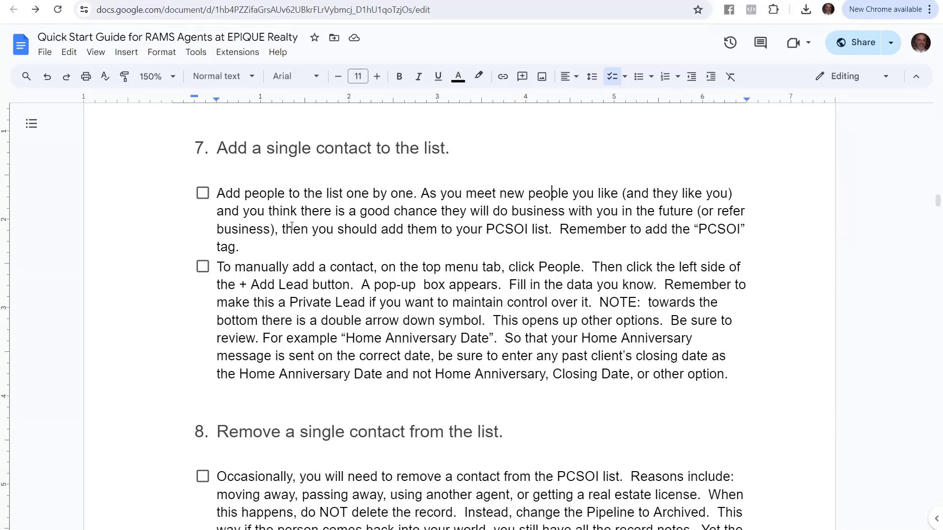
drag(283, 233, 550, 234)
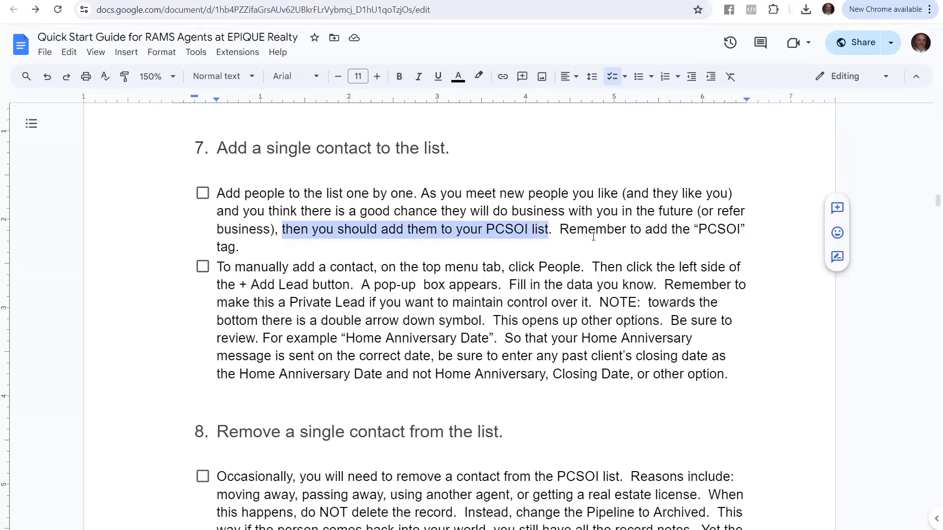
click(560, 229)
shift+click(590, 252)
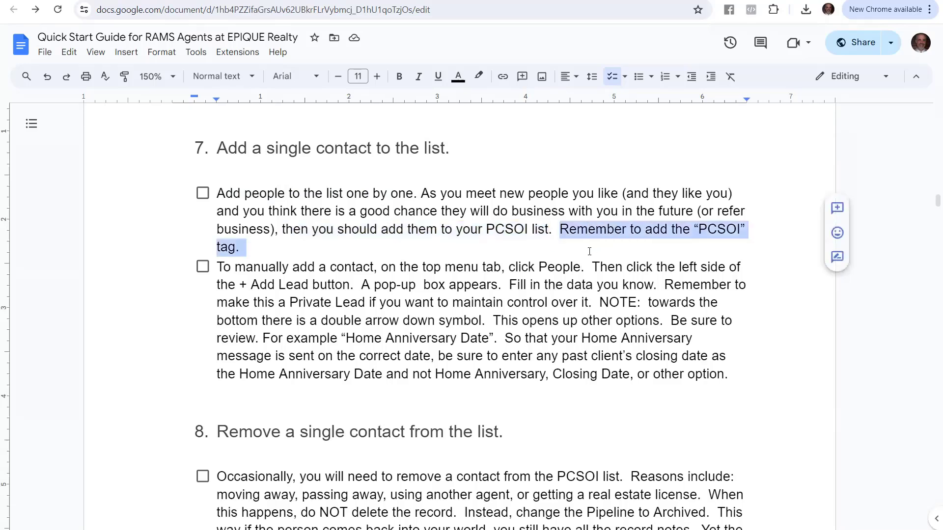
shift+click(238, 248)
click(375, 284)
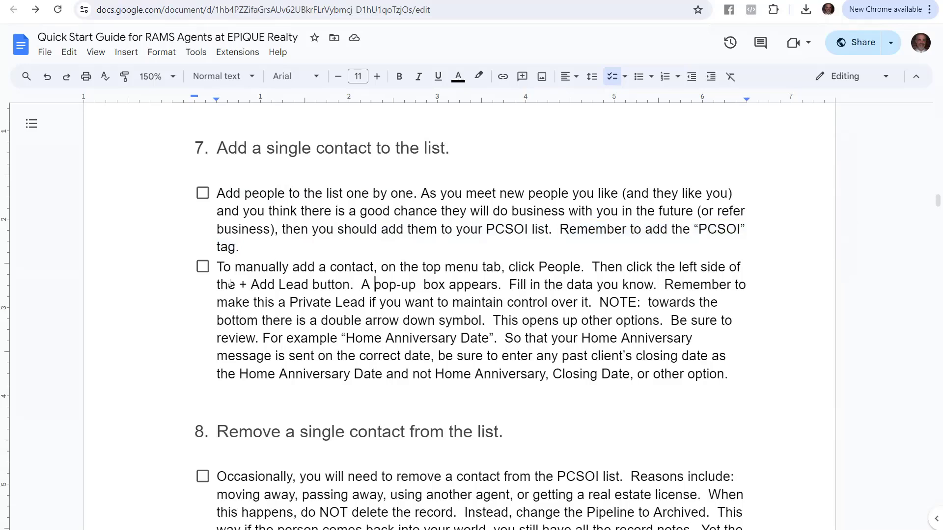
drag(215, 261, 584, 264)
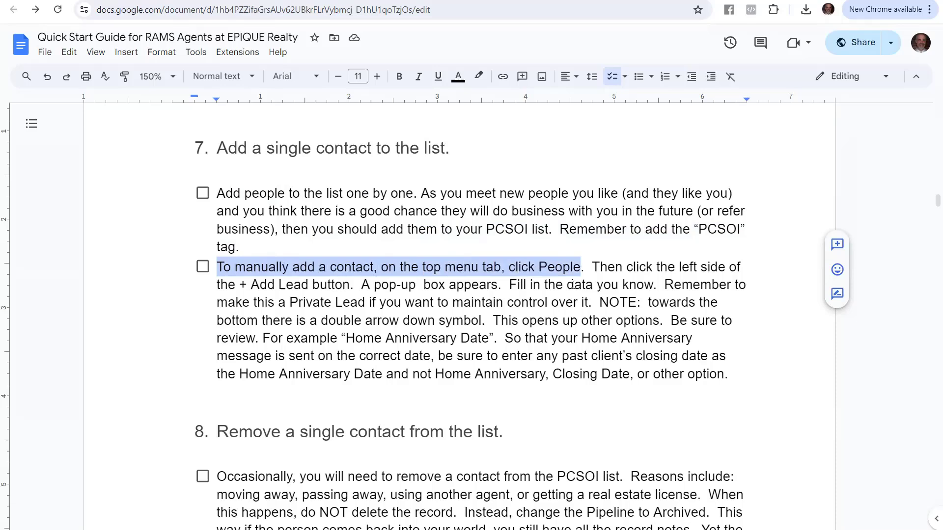
click(576, 284)
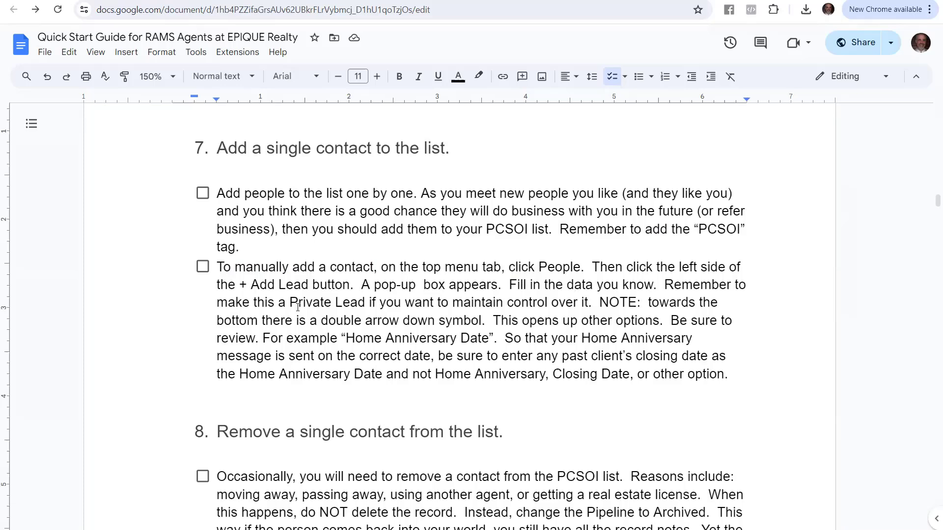
- Highlight the Private Lead, double-arrow, Home Anniversary and Closing Date passages in the instructions
drag(290, 305, 366, 311)
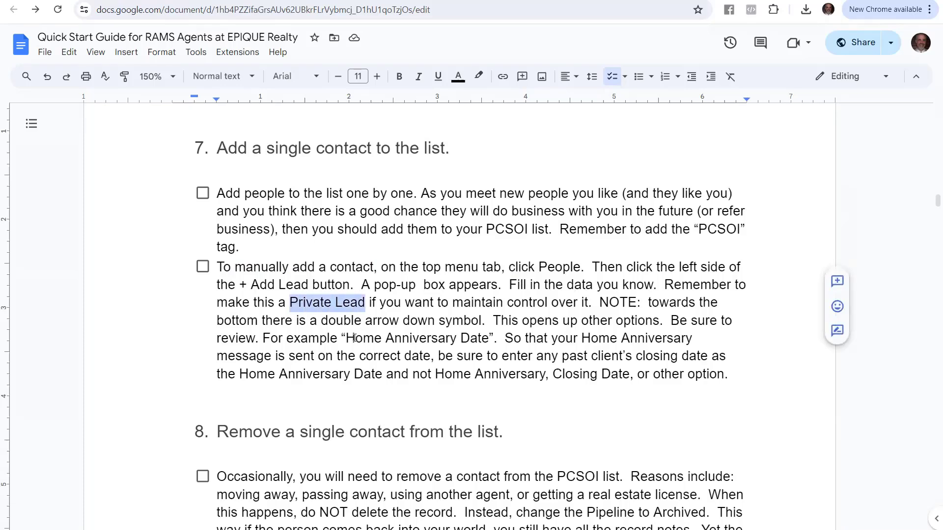
click(651, 315)
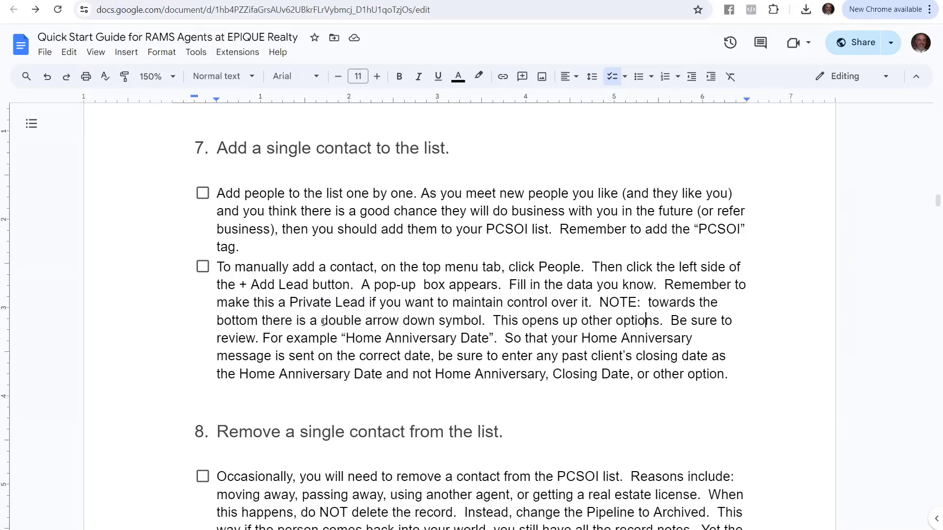
drag(321, 320, 483, 320)
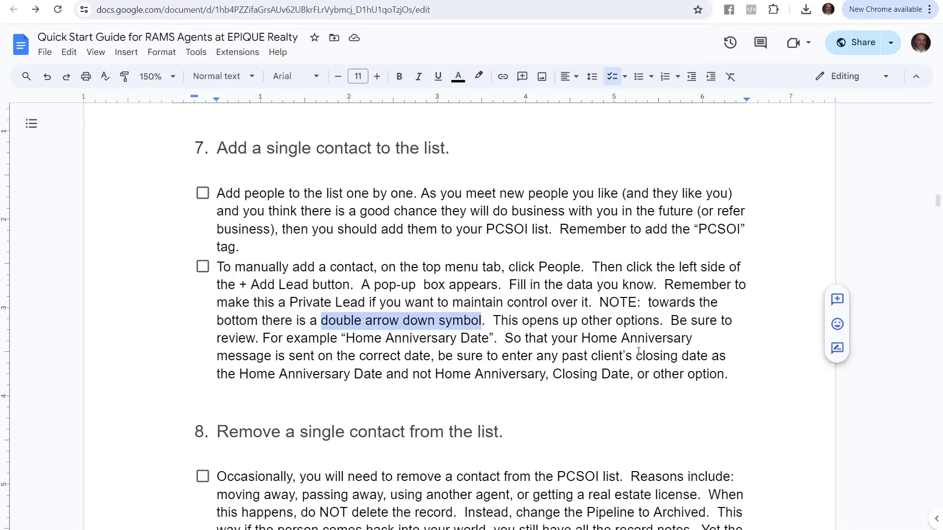
click(462, 326)
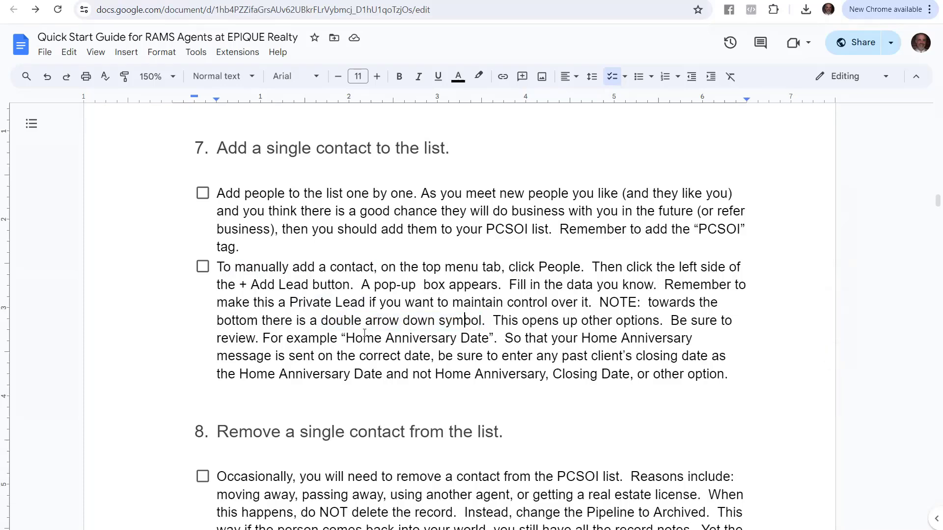
drag(348, 338, 491, 332)
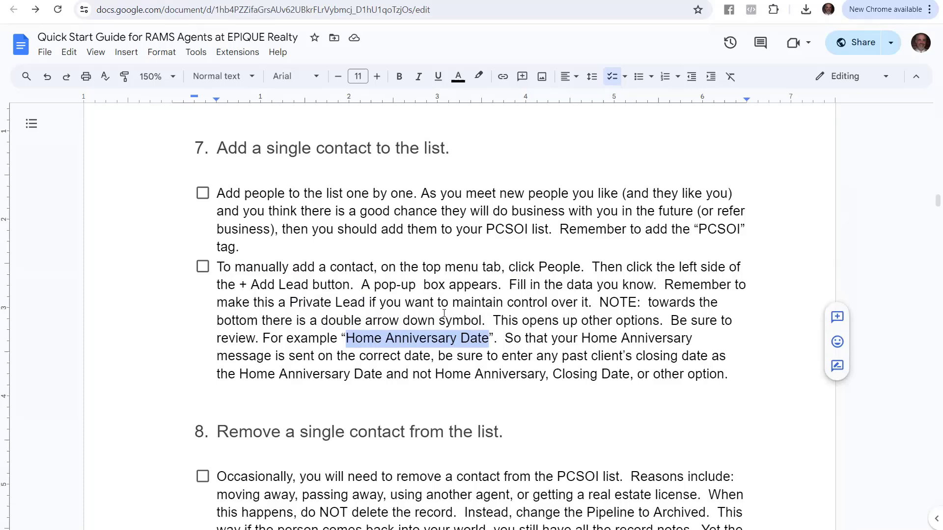
click(363, 338)
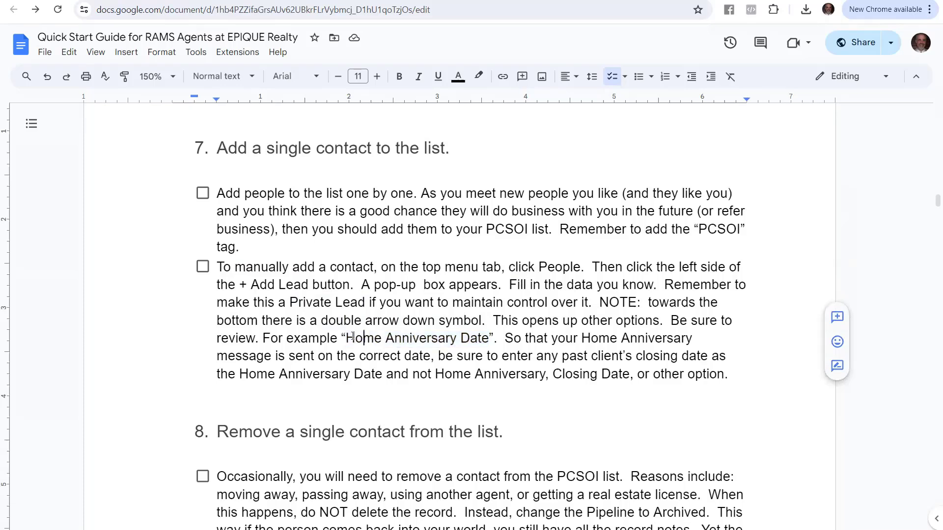
drag(347, 338, 489, 338)
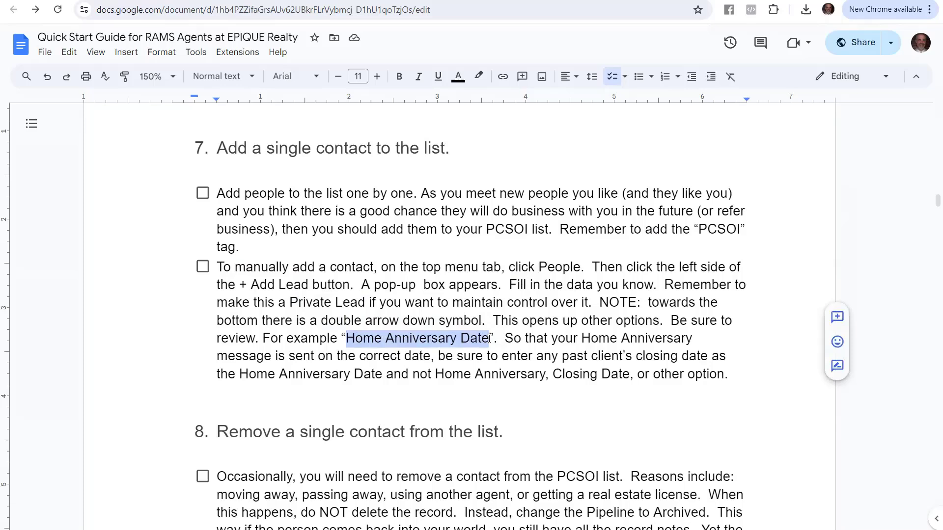
click(351, 371)
click(435, 373)
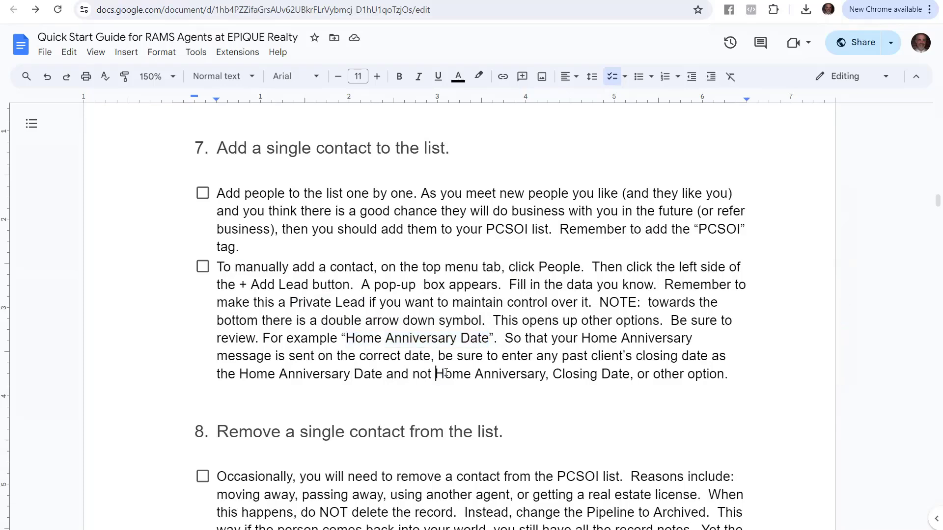
drag(445, 373, 621, 369)
click(563, 377)
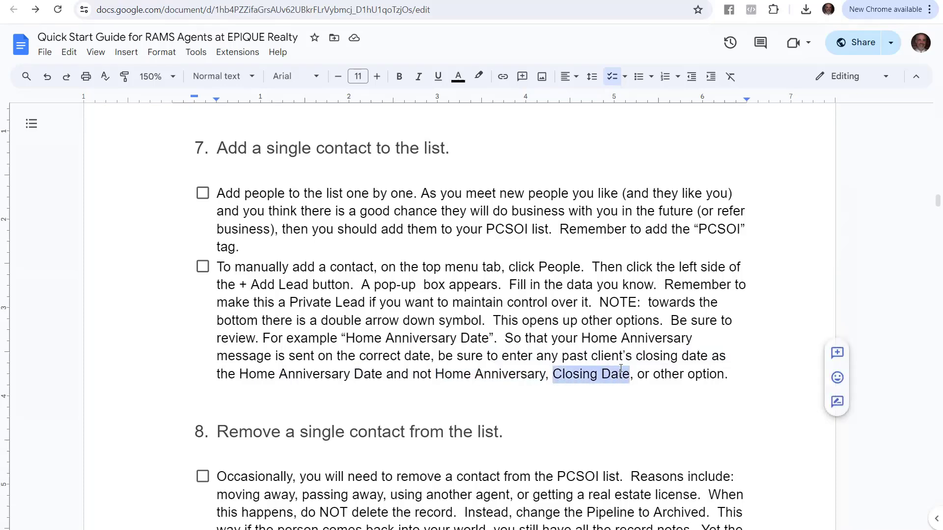
click(567, 324)
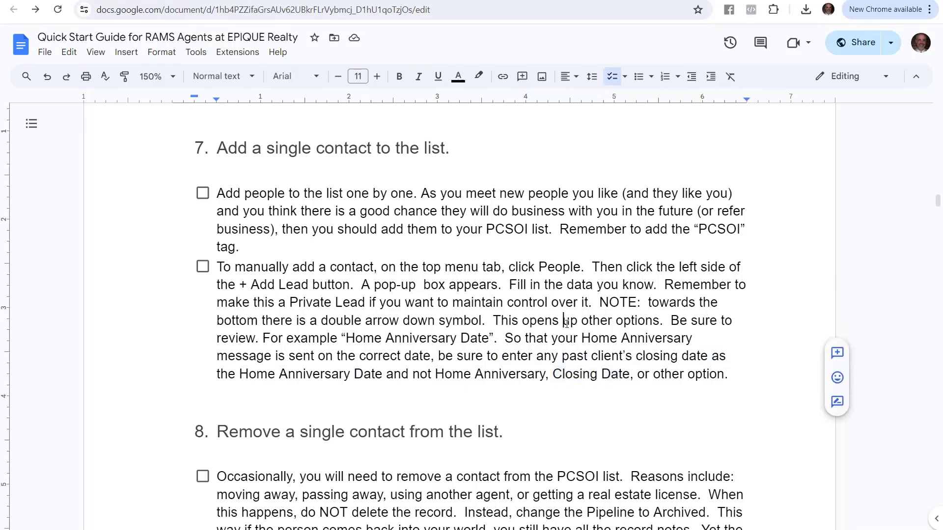
drag(346, 339, 492, 338)
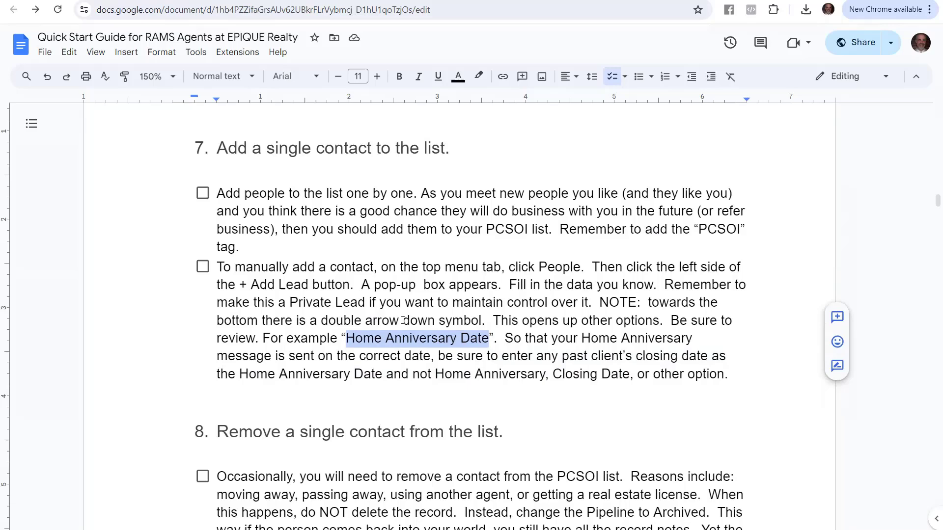
click(409, 290)
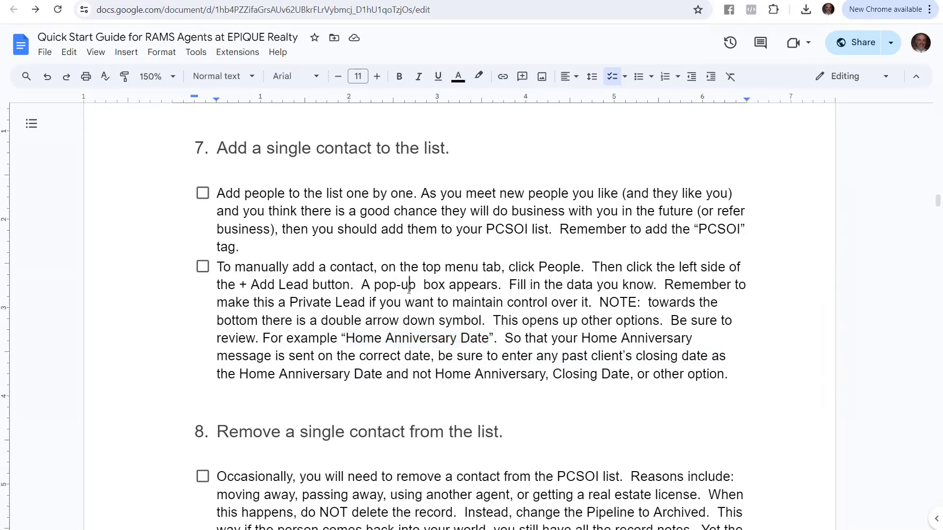
- Switch to Lofty CRM and show the All Leads list via the EPIQUE home page and People
key(ctrl+Tab)
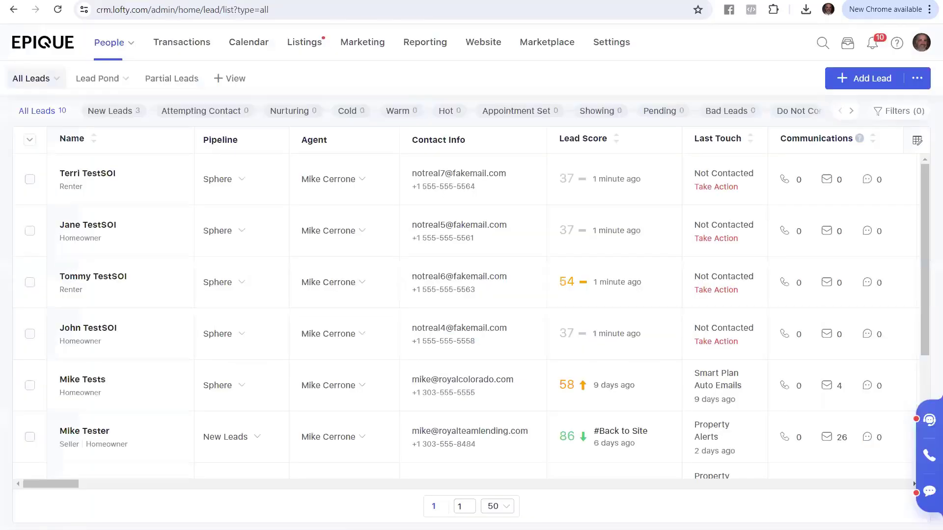
click(48, 45)
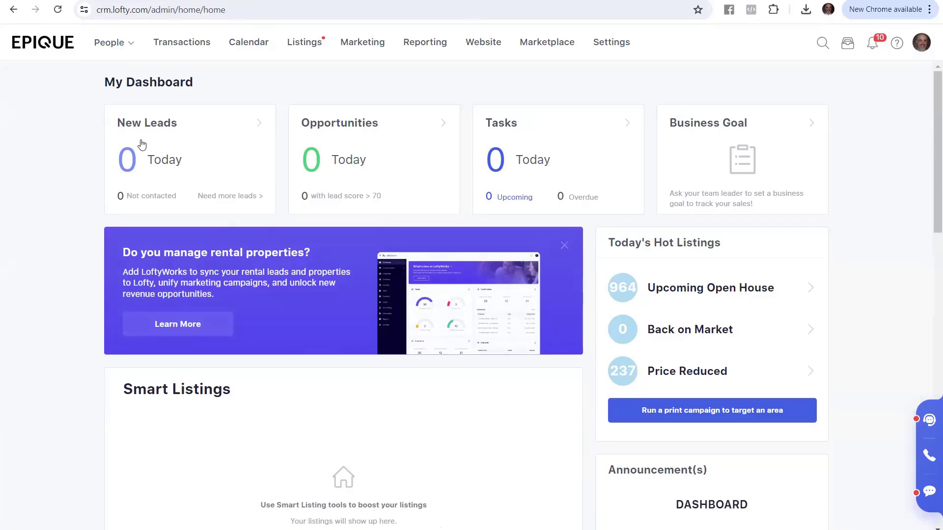
click(108, 48)
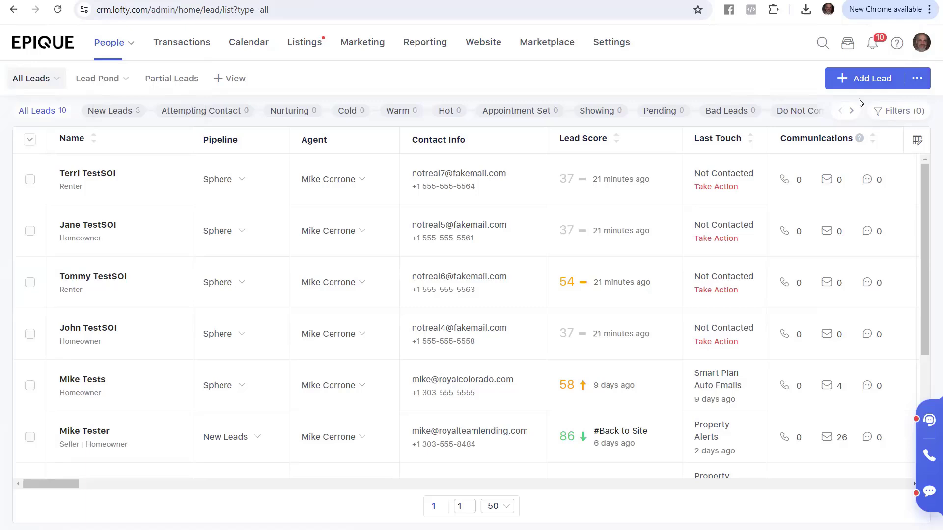
click(923, 81)
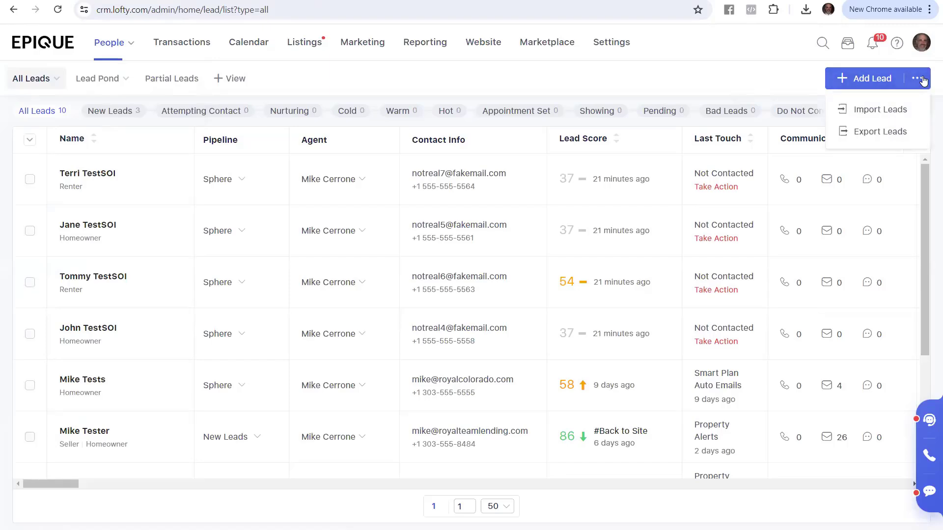
click(922, 80)
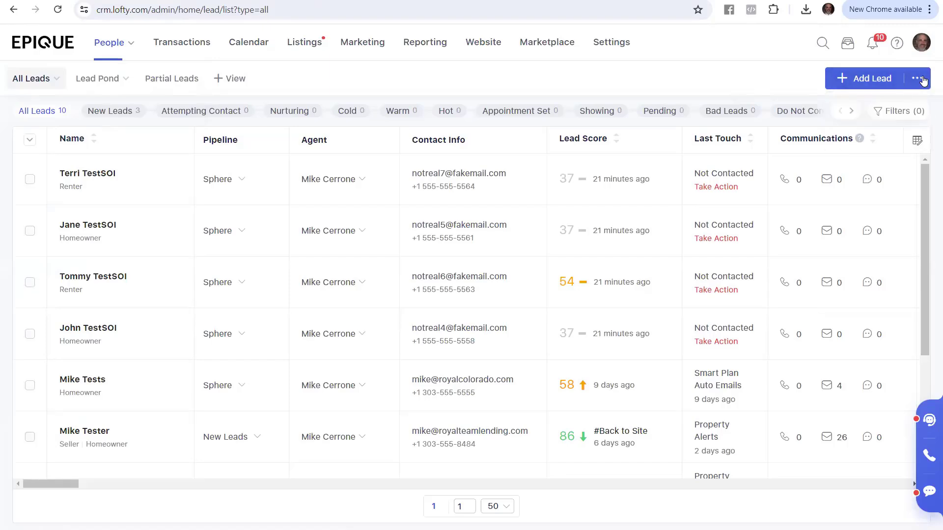
- Open a new Add Lead form and set its Privacy to Private Lead
click(854, 78)
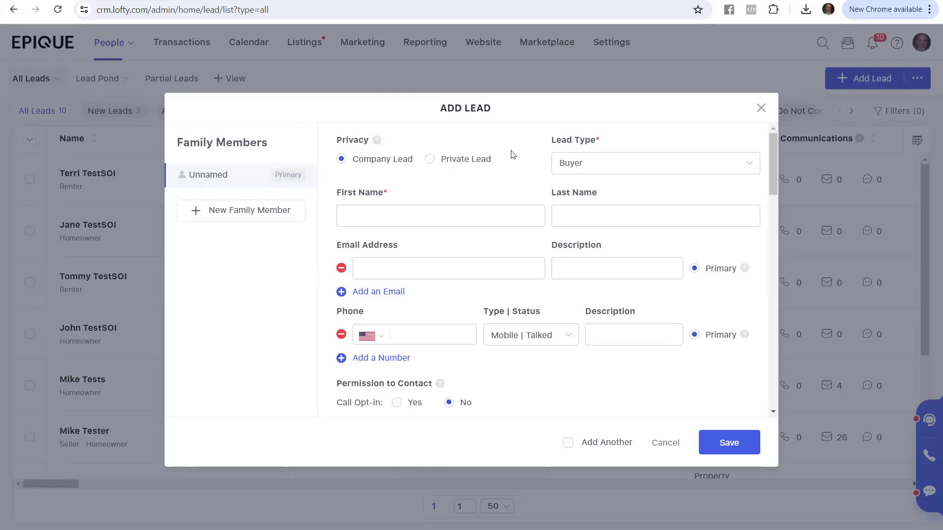
click(429, 160)
click(341, 160)
click(431, 157)
- Uncheck Buyer and tick Homeowner as the new lead's only Lead Type
click(734, 169)
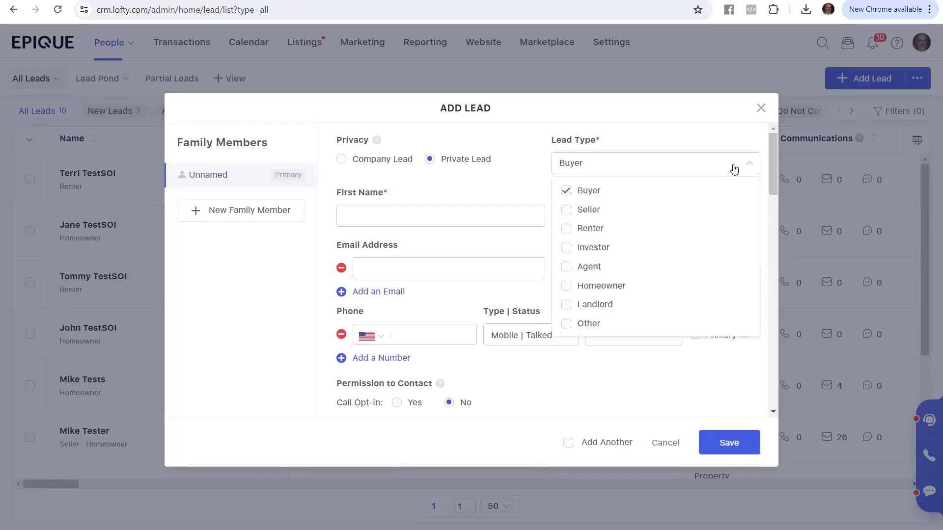
click(569, 161)
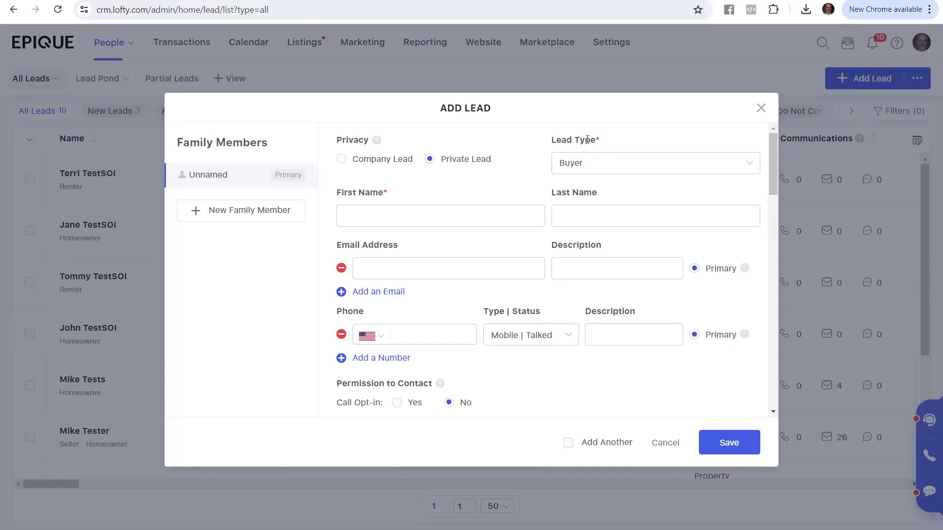
click(620, 163)
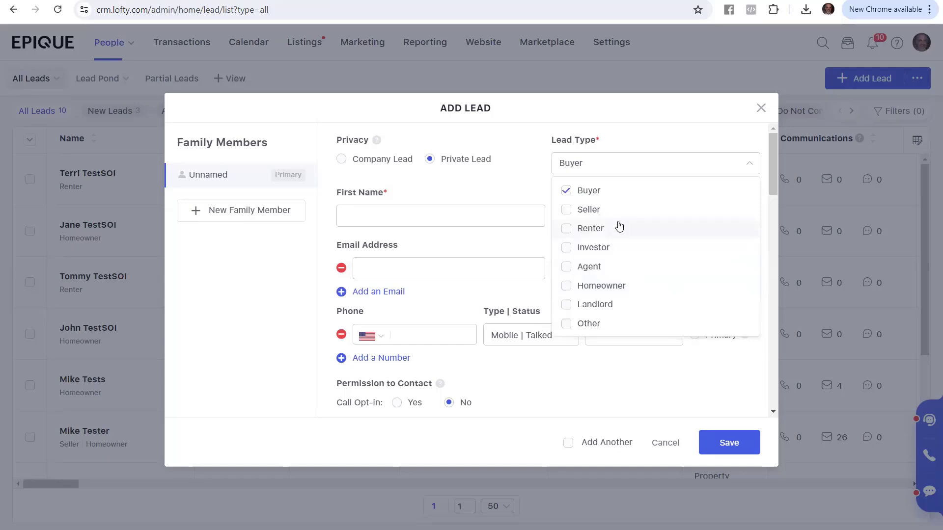
click(566, 192)
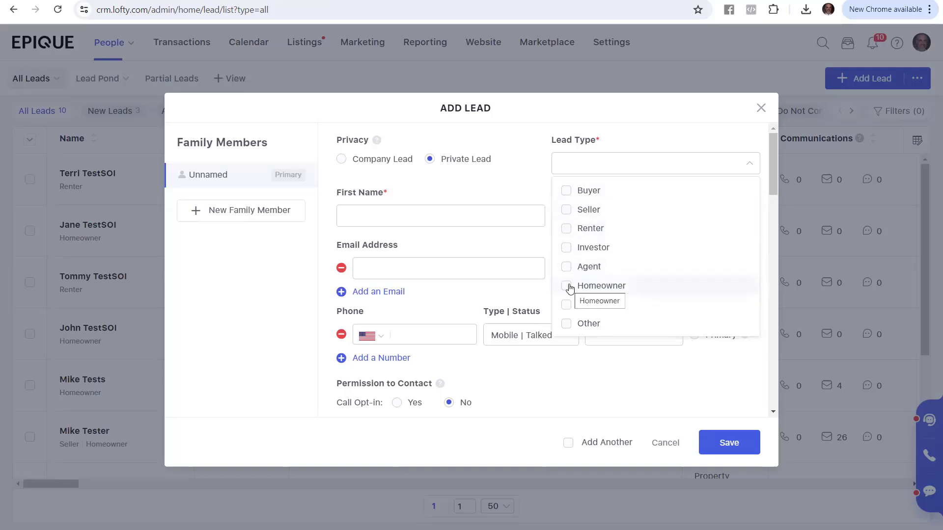
click(568, 231)
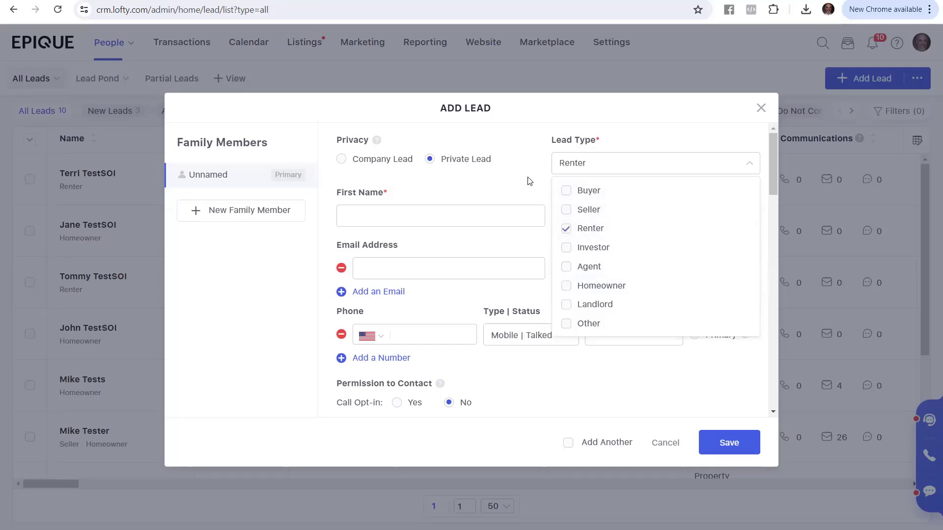
click(566, 231)
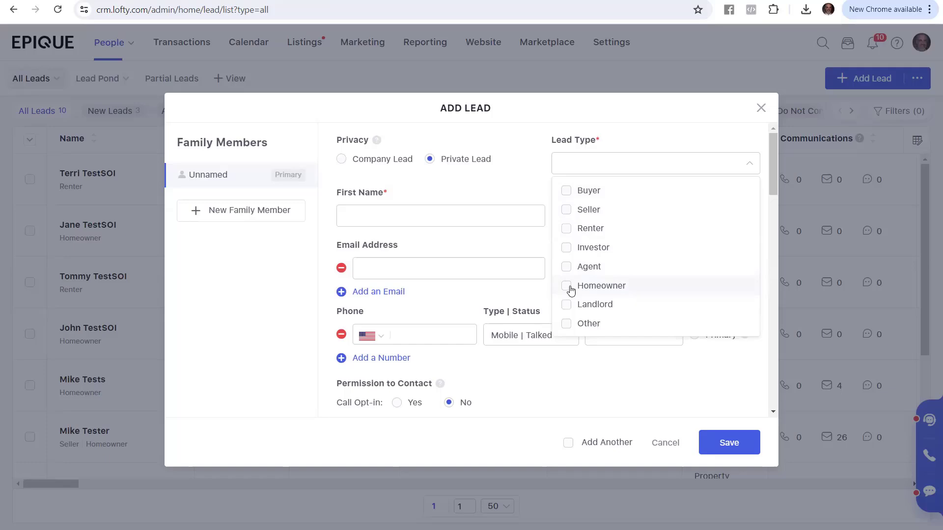
click(569, 289)
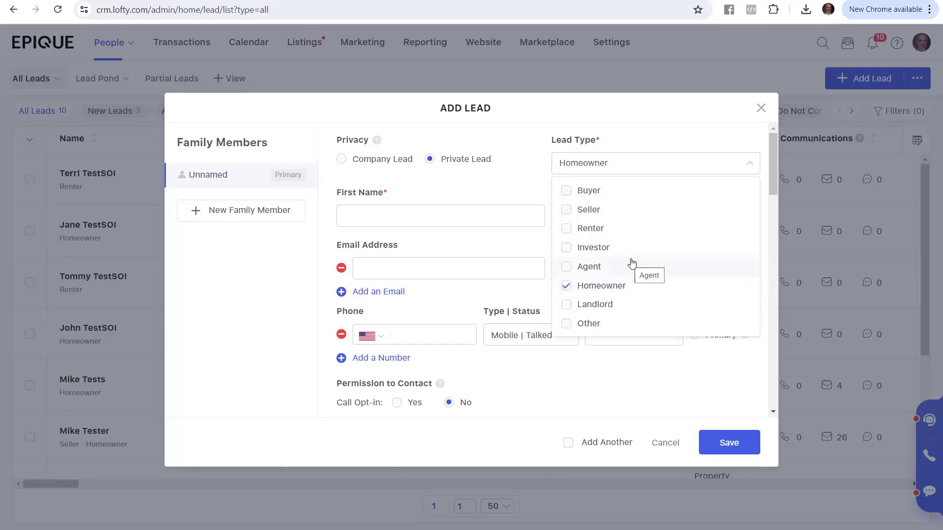
click(538, 191)
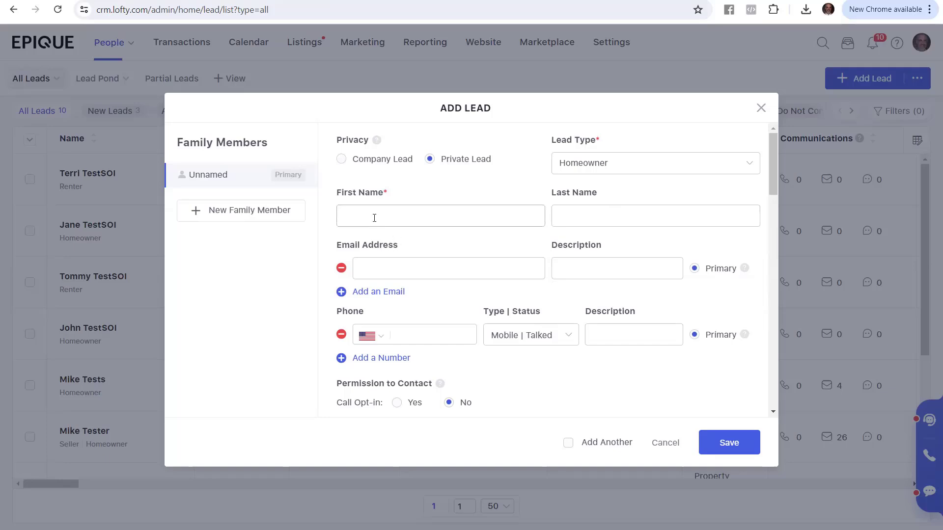
- Enter the lead's first and last name
click(435, 222)
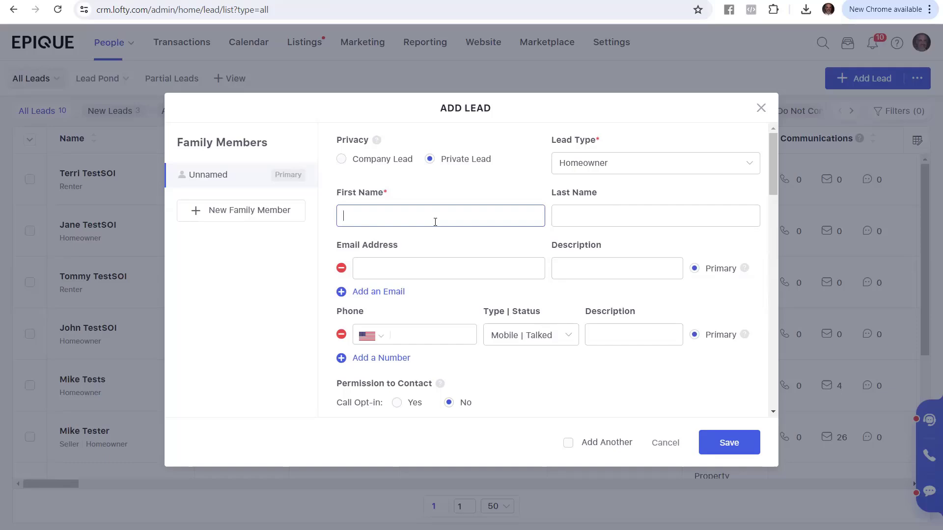
text(Tom)
key(Tab)
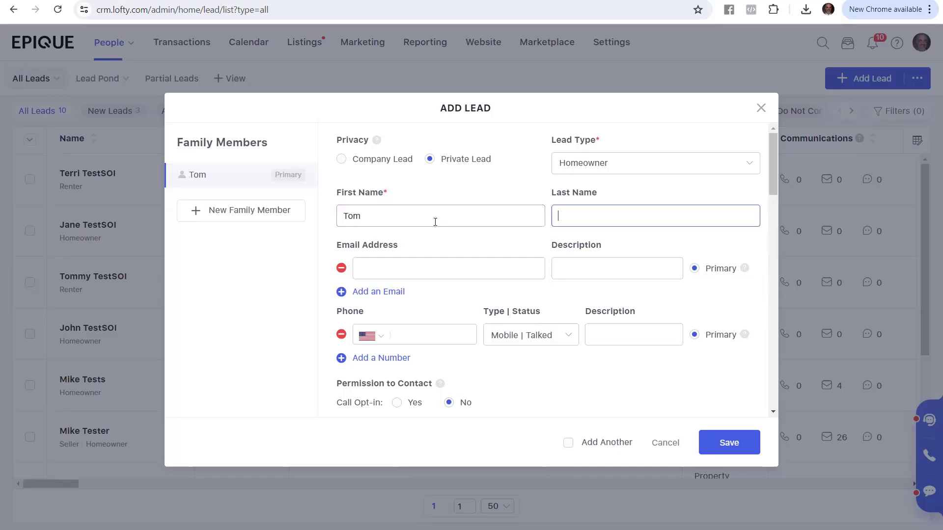
text(TestSmith)
- Enter the lead's first e-mail address with the description Home
key(Tab)
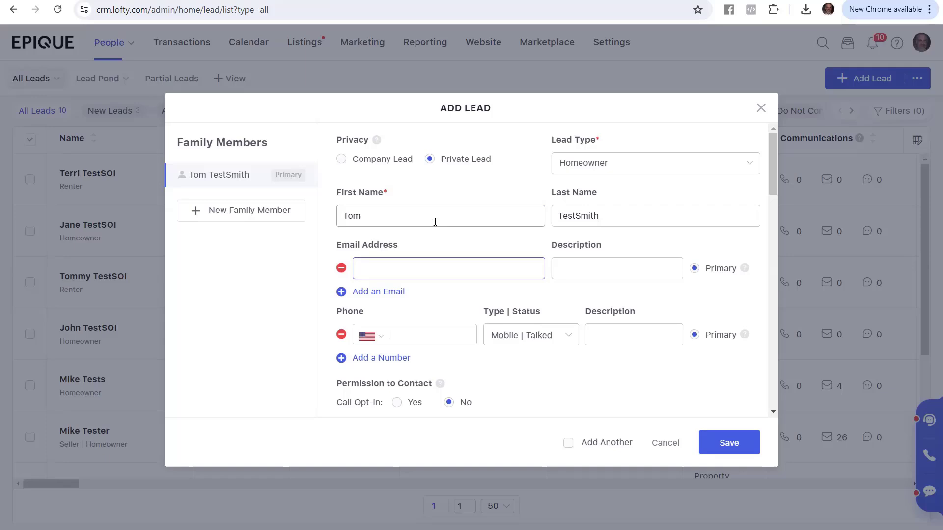
text(notreal11@fakeemai)
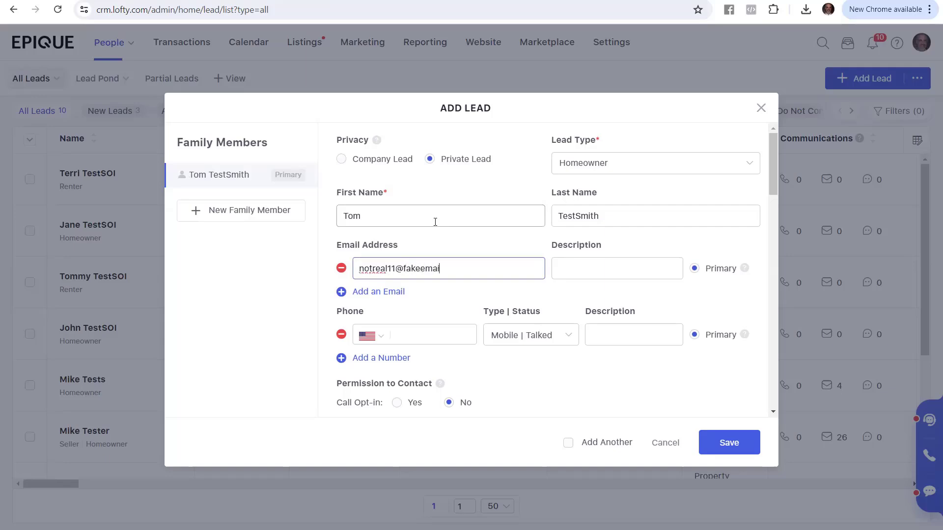
text(lc.o)
key(BackSpace)
key(BackSpace)
text(com)
key(Tab)
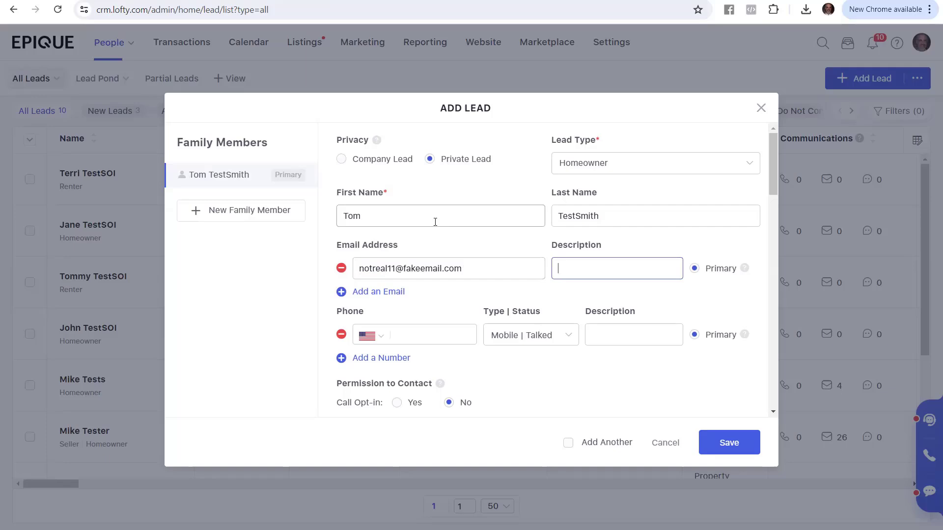
text(Work)
key(BackSpace)
key(BackSpace)
key(BackSpace)
key(BackSpace)
text(Home)
key(BackSpace)
key(BackSpace)
key(BackSpace)
key(BackSpace)
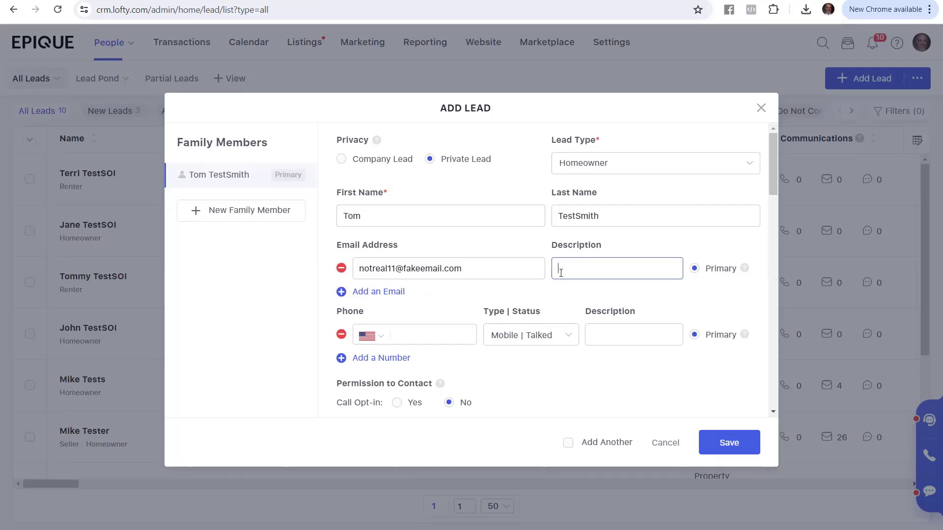
text(Home)
click(524, 293)
- Add a second e-mail address with the description Work
click(384, 293)
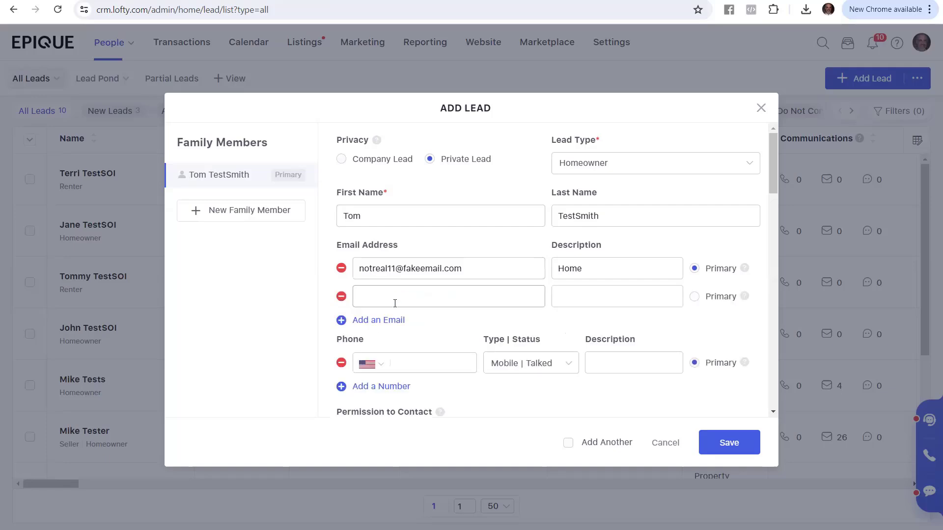
text(notreal)
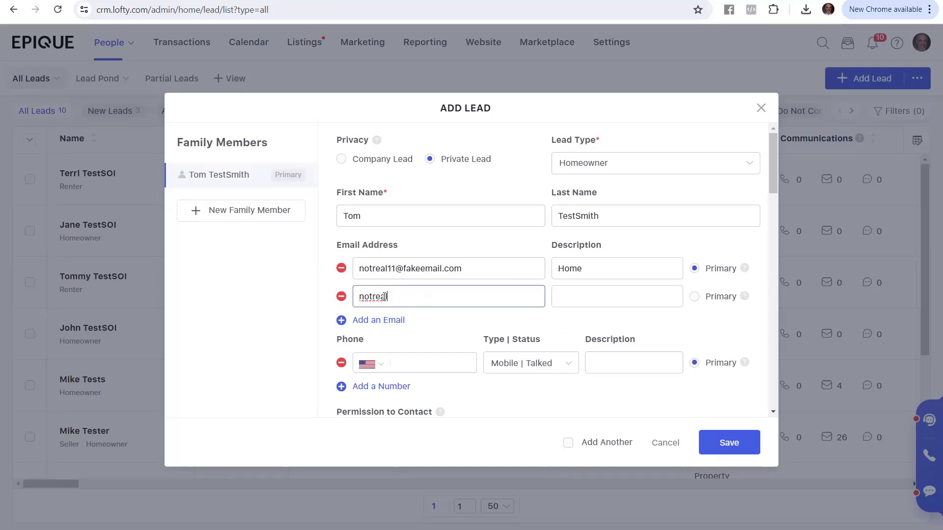
text(12@fakeemail.com)
key(Tab)
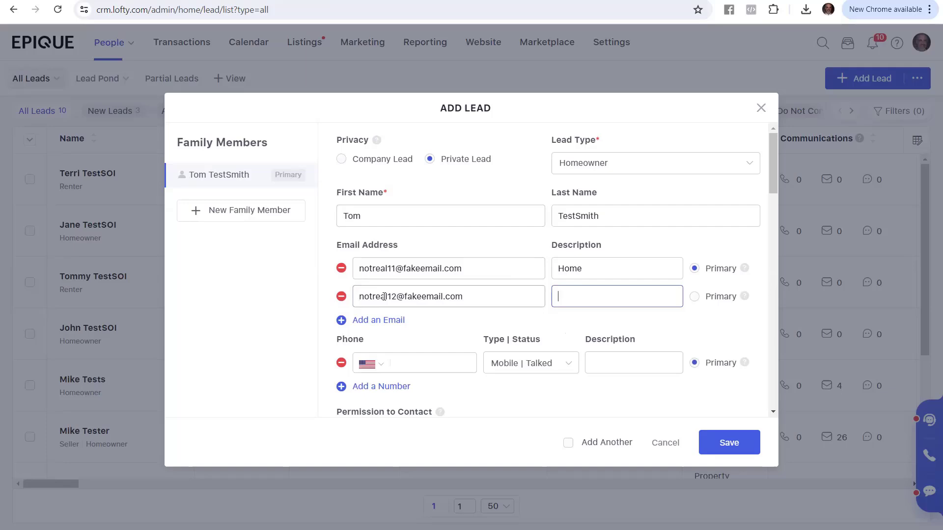
text(Work)
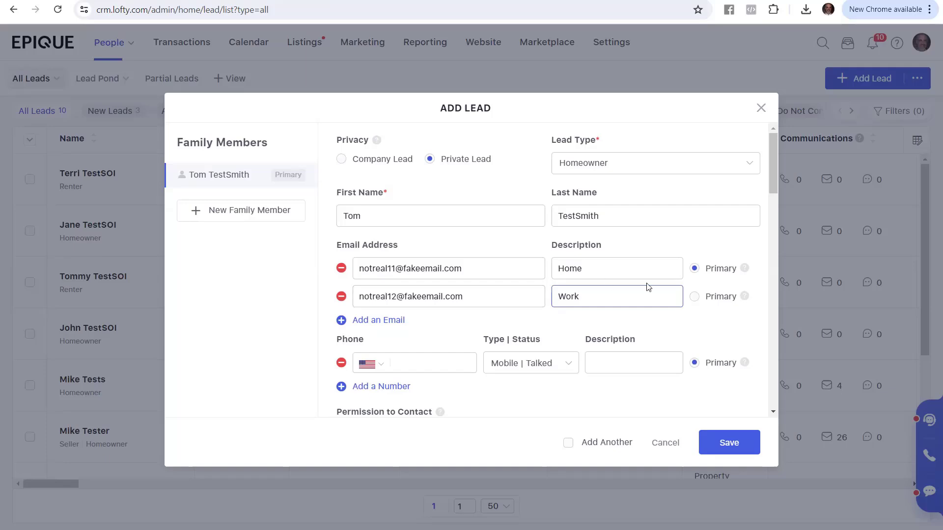
click(702, 280)
- Enter the lead's phone number, keeping Type | Status as Mobile | Talked
scroll(455, 312, down, 3)
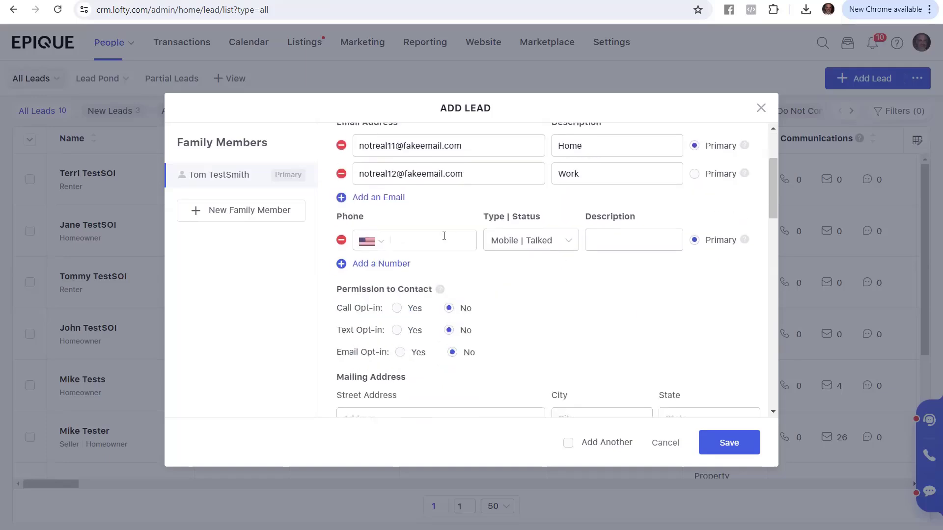
click(441, 238)
text(555-555-)
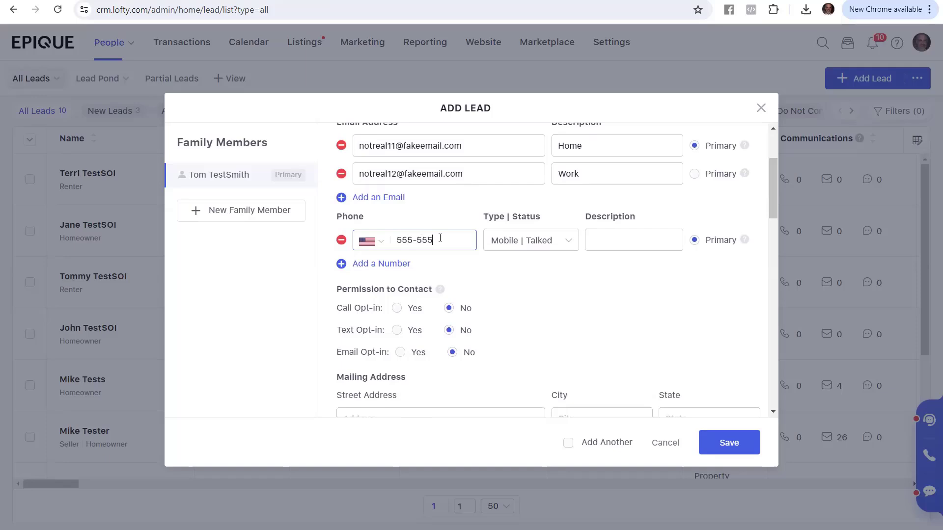
text(9988)
click(568, 243)
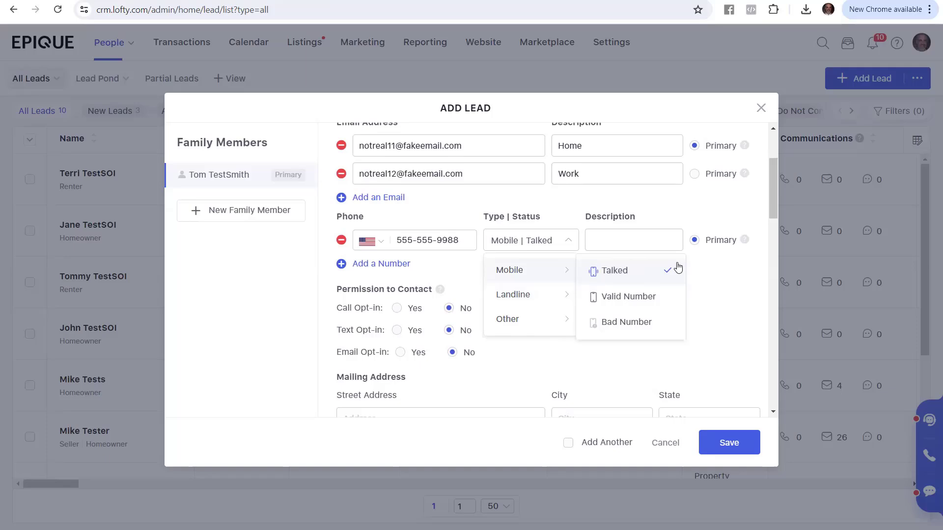
click(714, 288)
- Give the phone number the description Cell
click(593, 248)
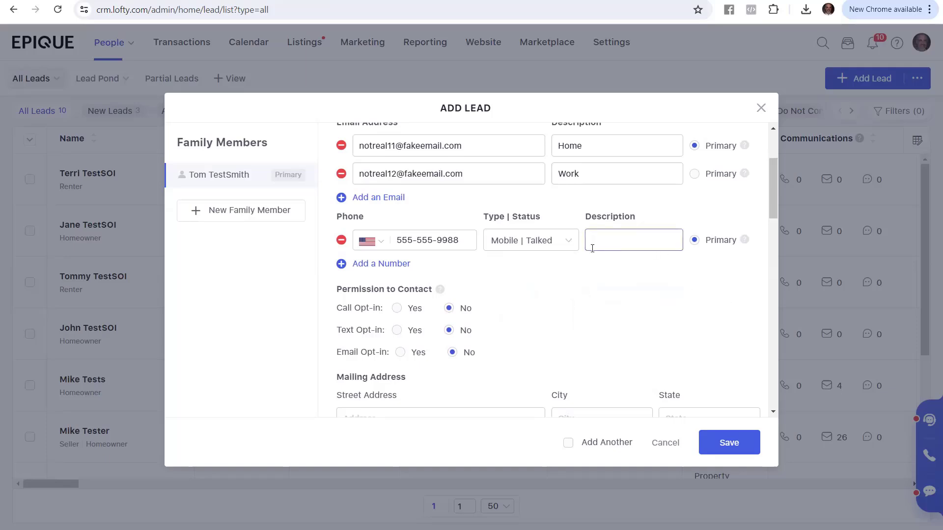
text(M)
key(BackSpace)
text(Cell)
key(BackSpace)
key(BackSpace)
key(BackSpace)
text(Mobile)
key(BackSpace)
key(BackSpace)
key(BackSpace)
key(BackSpace)
key(BackSpace)
key(BackSpace)
key(BackSpace)
text(Mobile)
key(BackSpace)
key(BackSpace)
key(BackSpace)
key(BackSpace)
key(BackSpace)
key(BackSpace)
click(623, 283)
- Confirm Call, Text and Email Opt-in as Yes for the lead
click(397, 309)
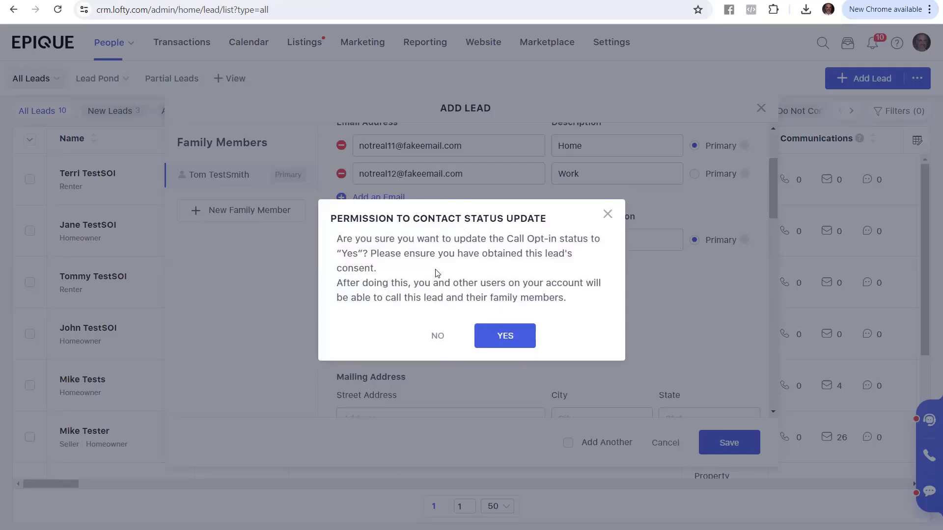
click(517, 344)
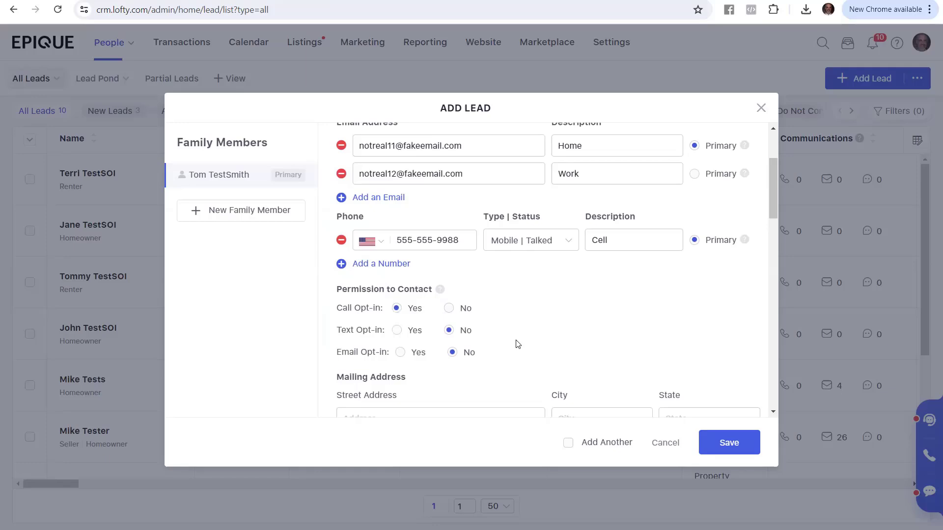
click(398, 331)
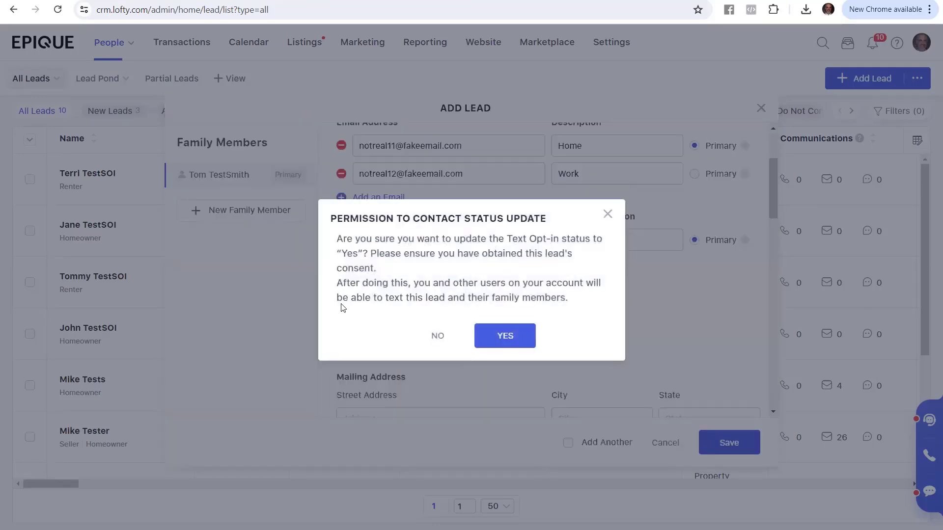
click(511, 339)
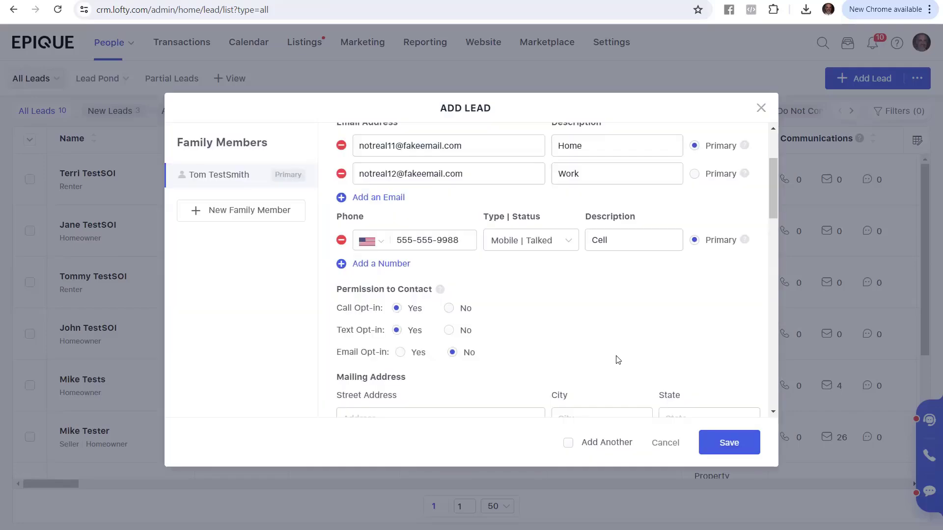
click(401, 353)
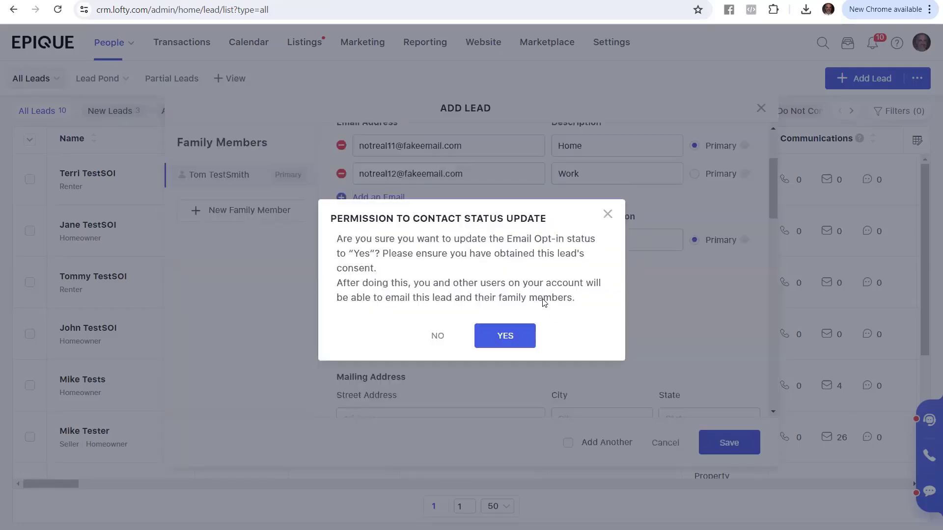
click(506, 333)
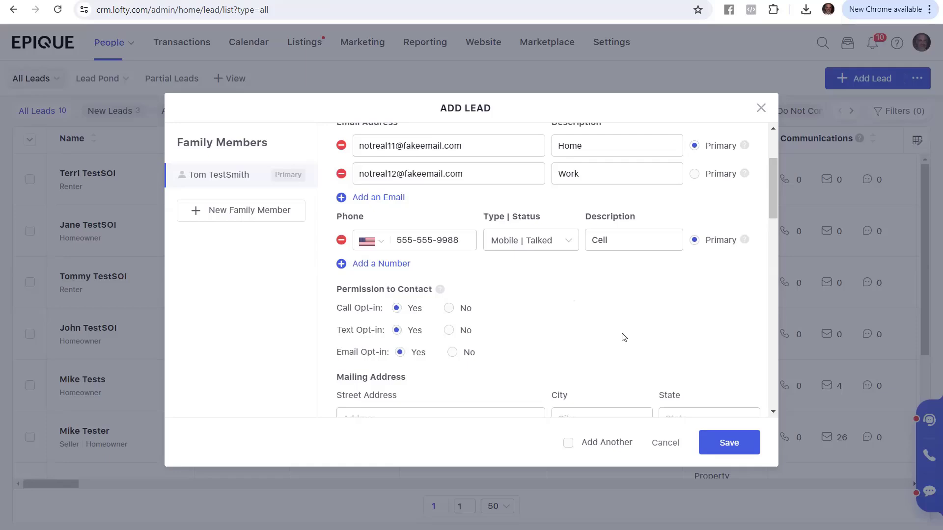
- Switch Text Opt-in to No and confirm the change
click(457, 332)
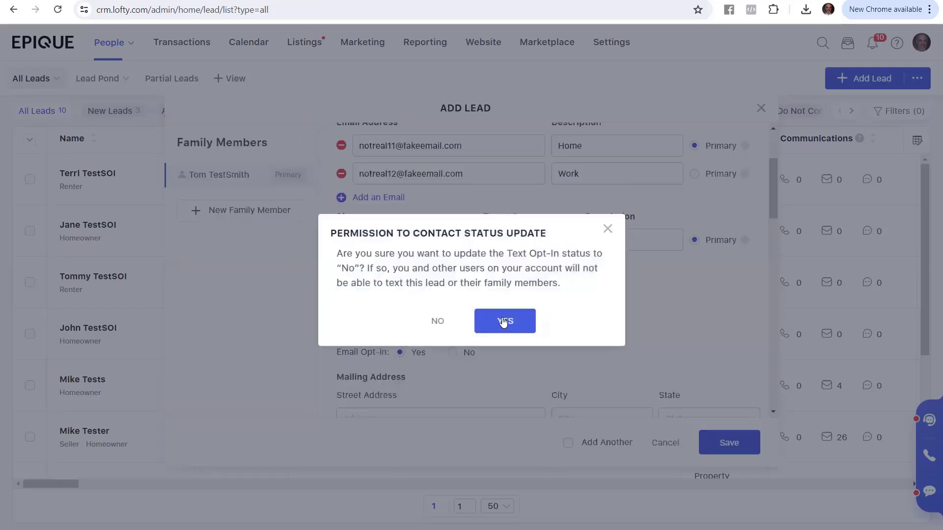
click(501, 322)
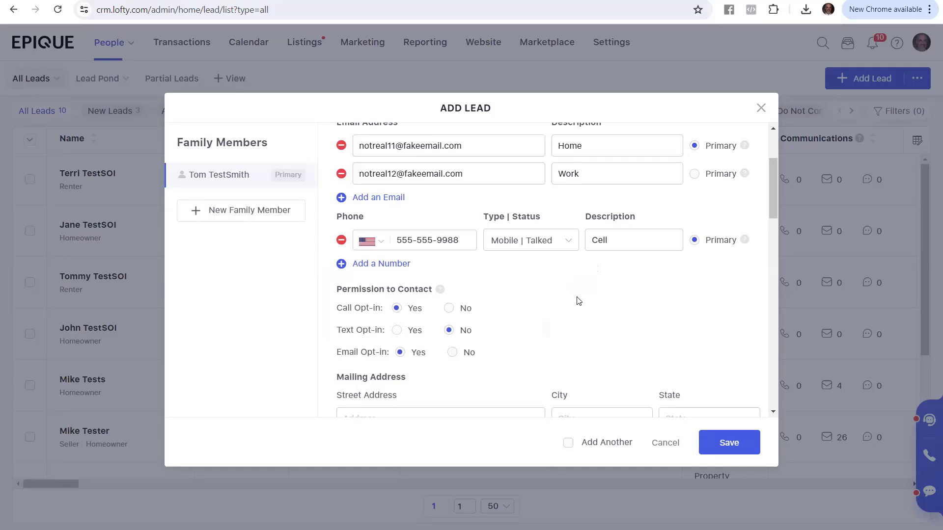
scroll(566, 273, down, 1)
scroll(565, 272, down, 1)
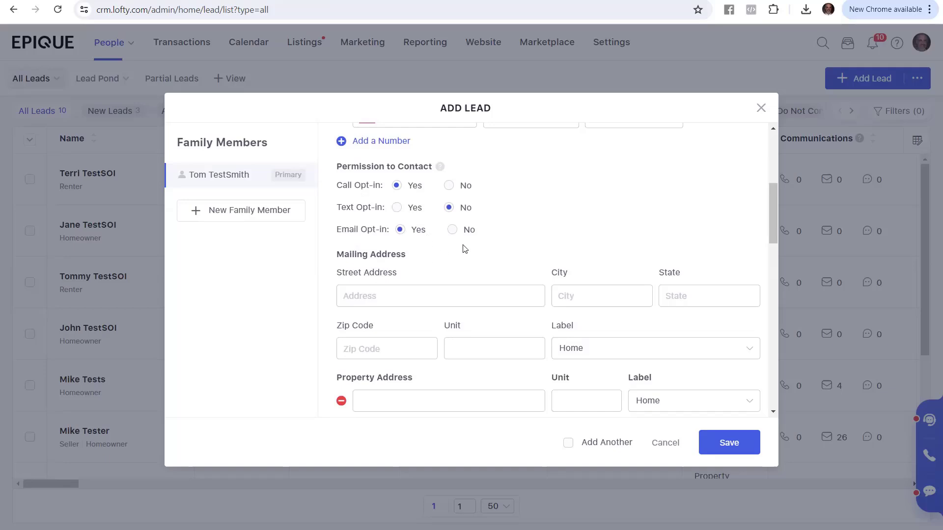
- Enter the lead's street address, accept the suggested city, state and zip, keeping label Home
scroll(429, 277, down, 1)
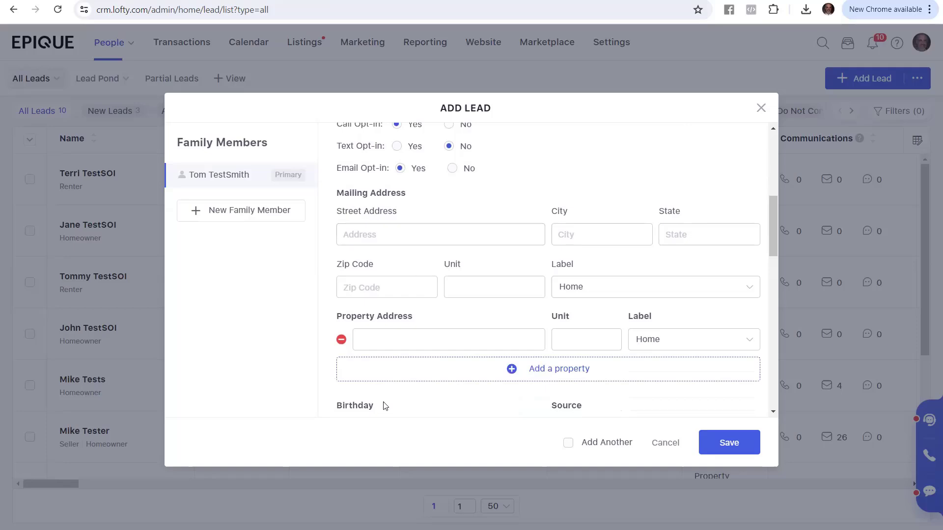
click(392, 233)
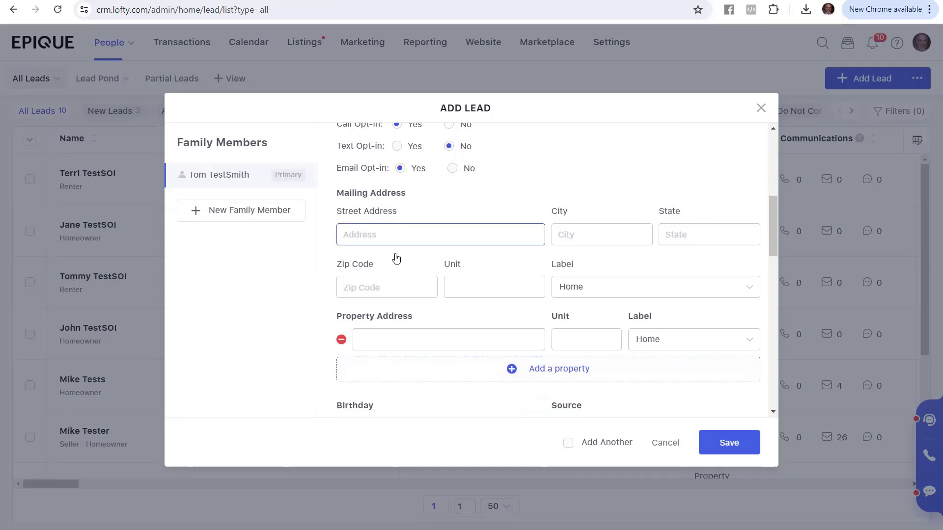
text(456)
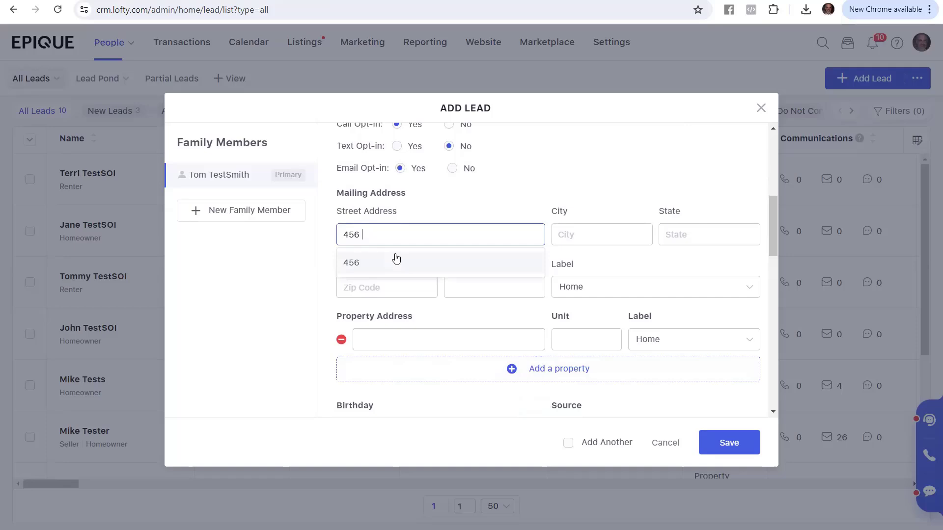
text( Oak St)
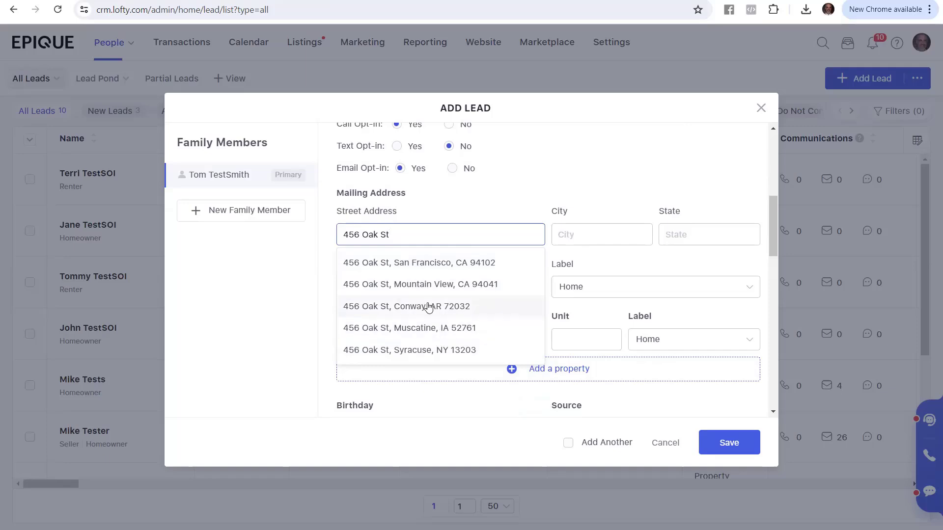
click(419, 355)
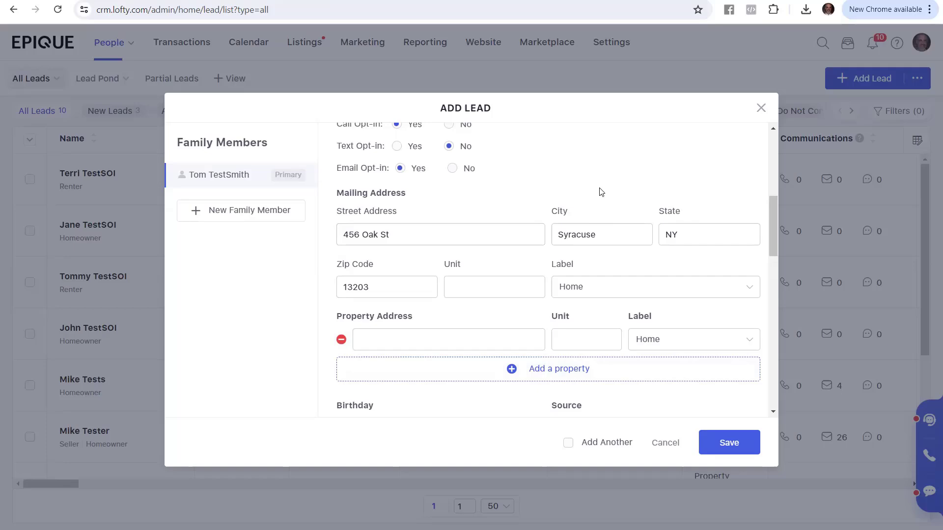
click(750, 295)
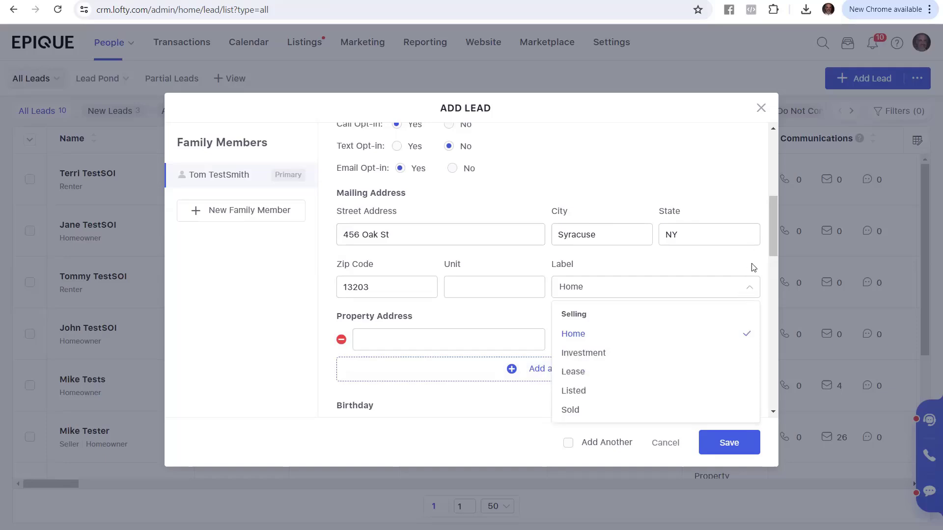
click(696, 154)
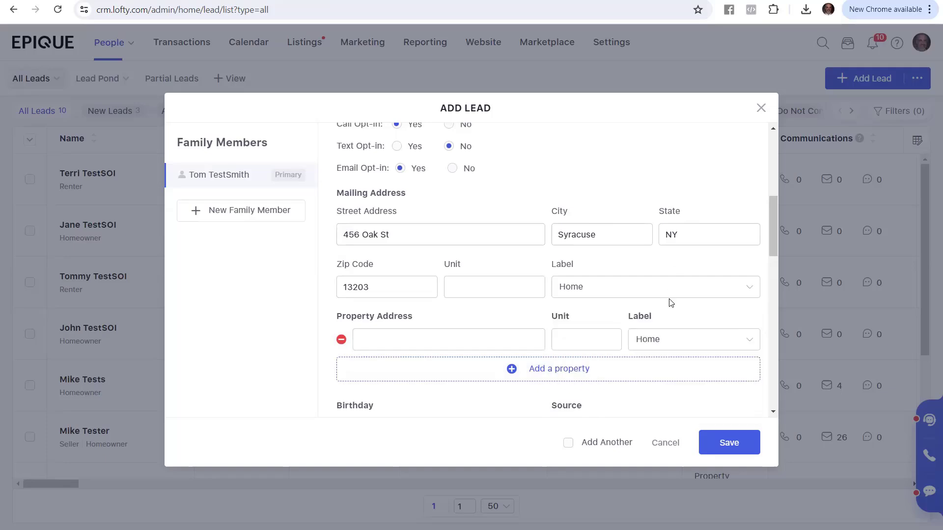
scroll(562, 299, down, 1)
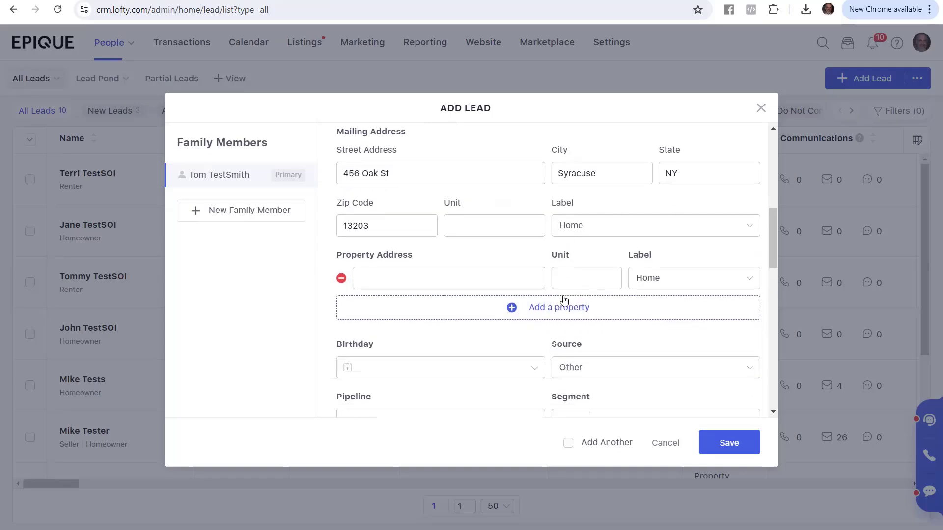
scroll(468, 254, up, 1)
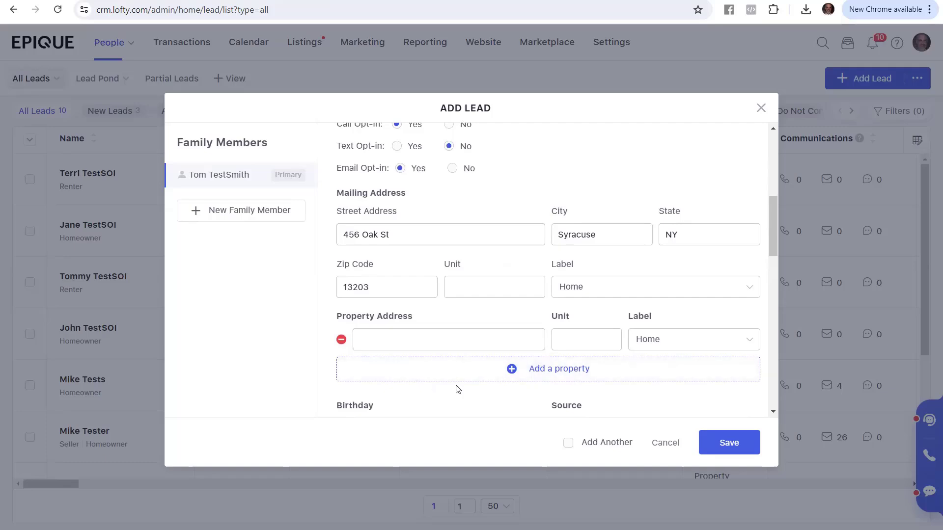
scroll(508, 341, down, 3)
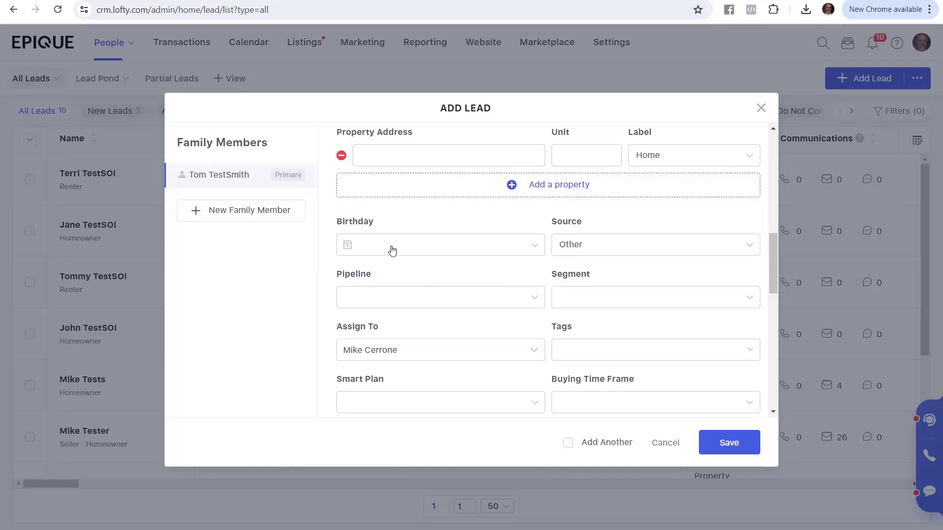
- Set the birthday month to Jun and day to 3
click(521, 249)
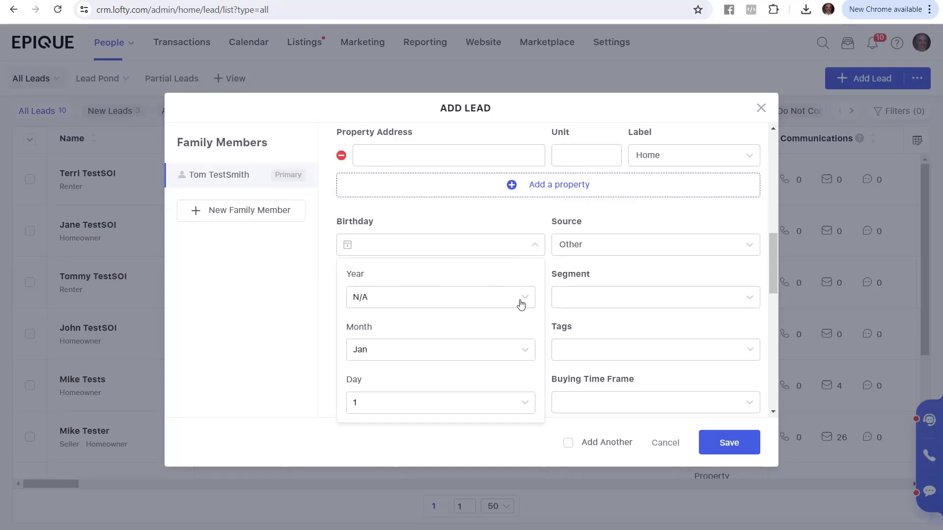
click(512, 358)
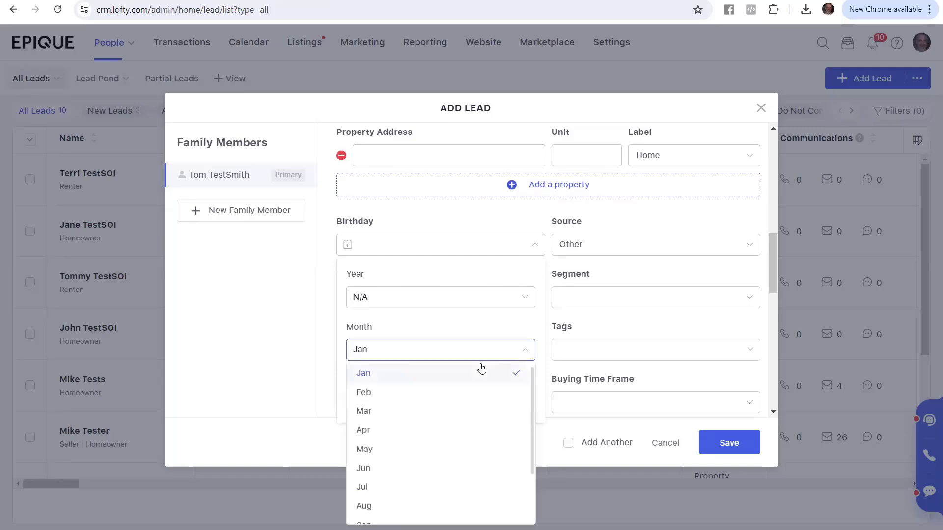
click(432, 470)
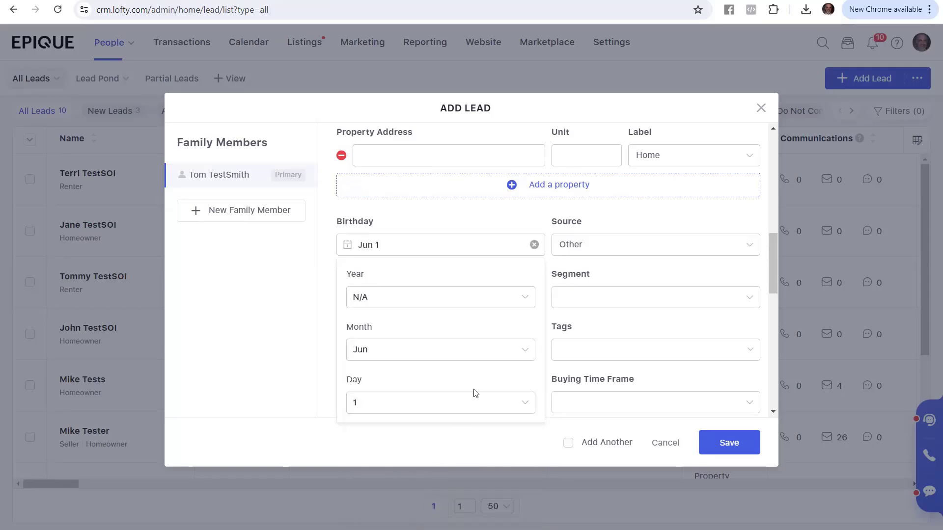
click(475, 405)
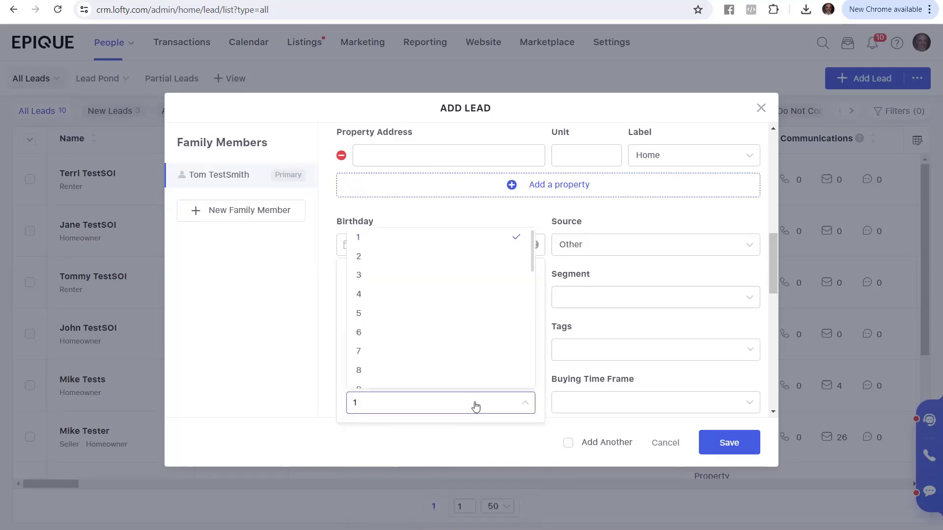
click(390, 275)
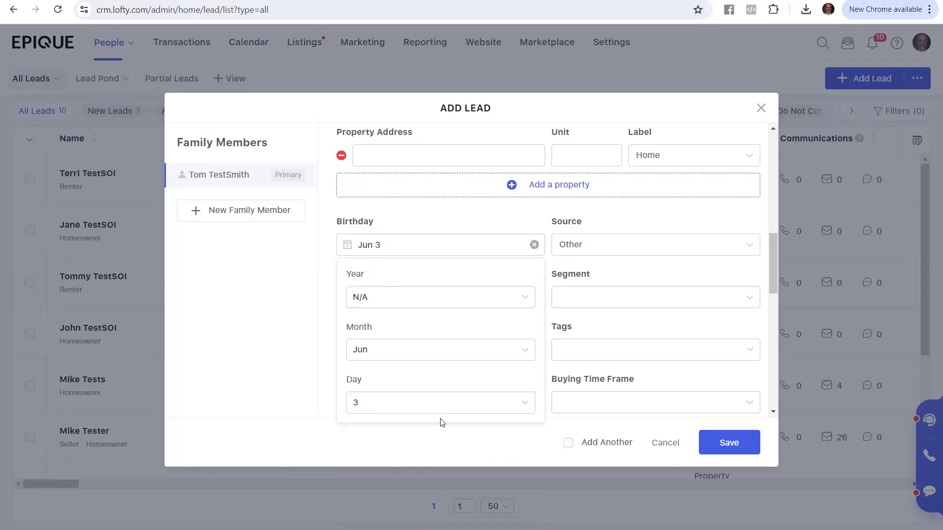
click(458, 227)
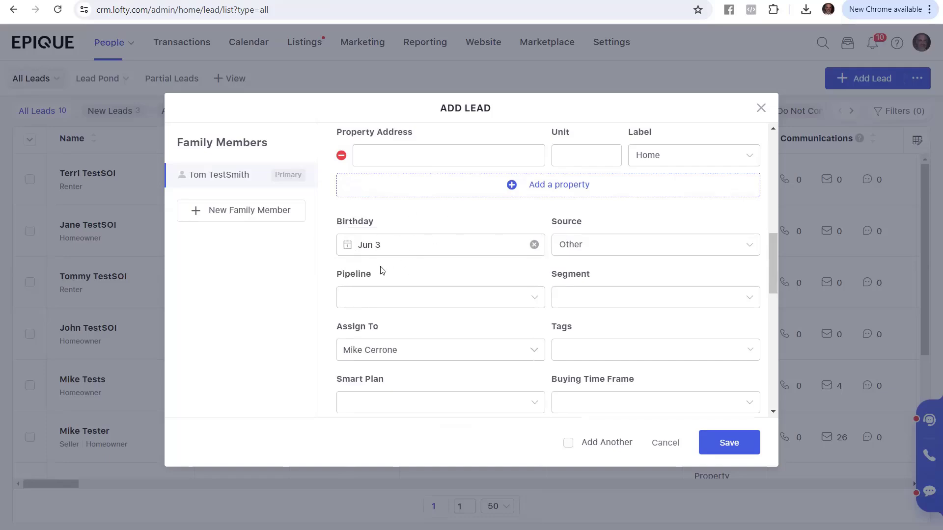
- Set the birthday year to 1961
click(405, 244)
click(407, 303)
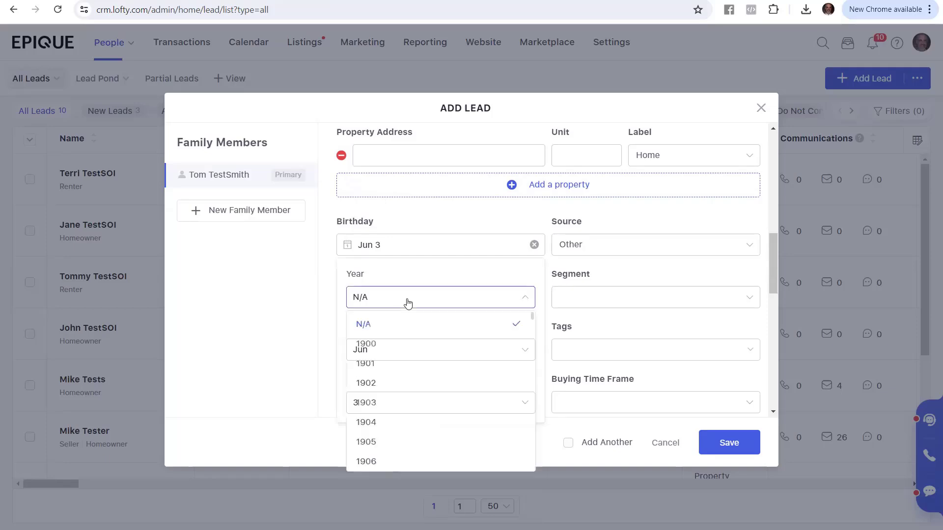
scroll(423, 390, down, 20)
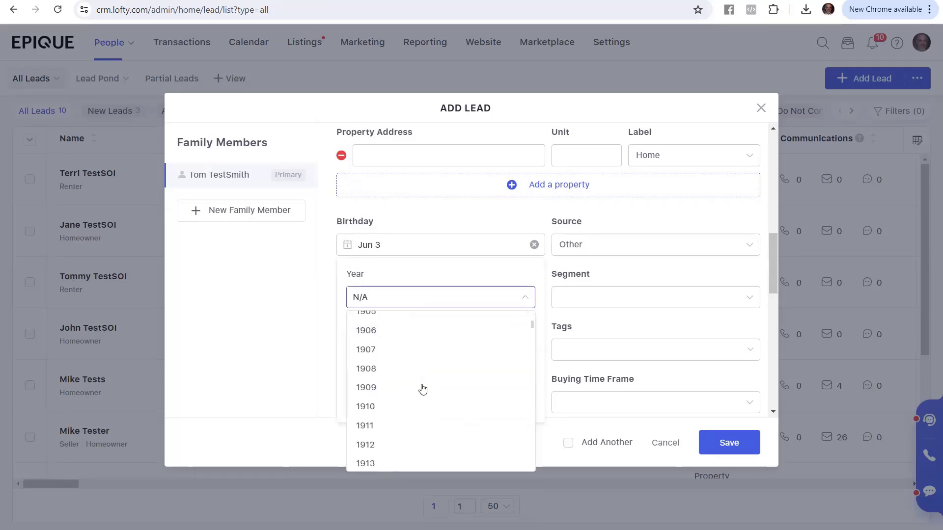
scroll(432, 385, down, 3)
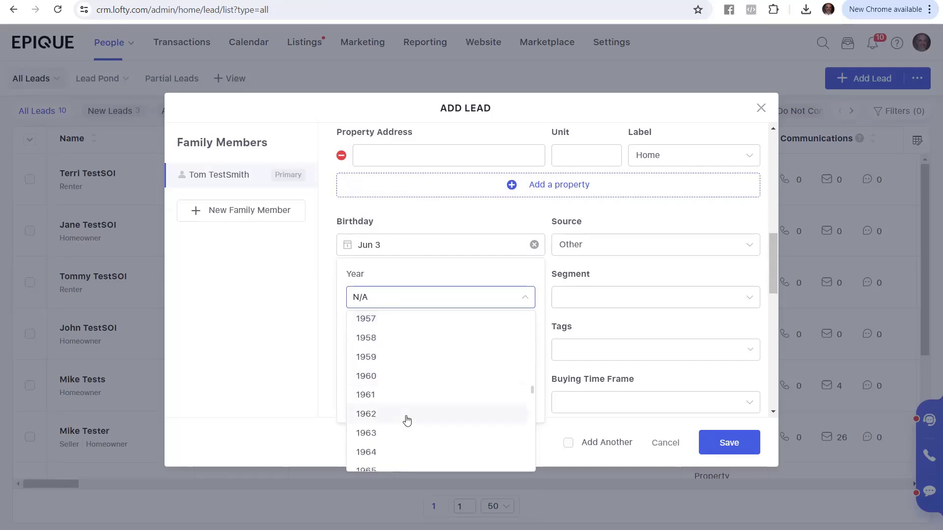
click(366, 394)
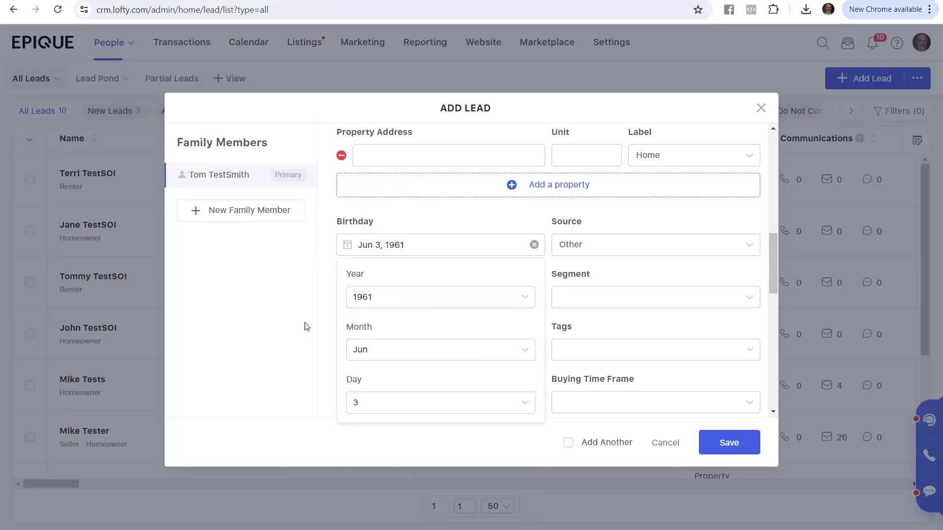
click(330, 290)
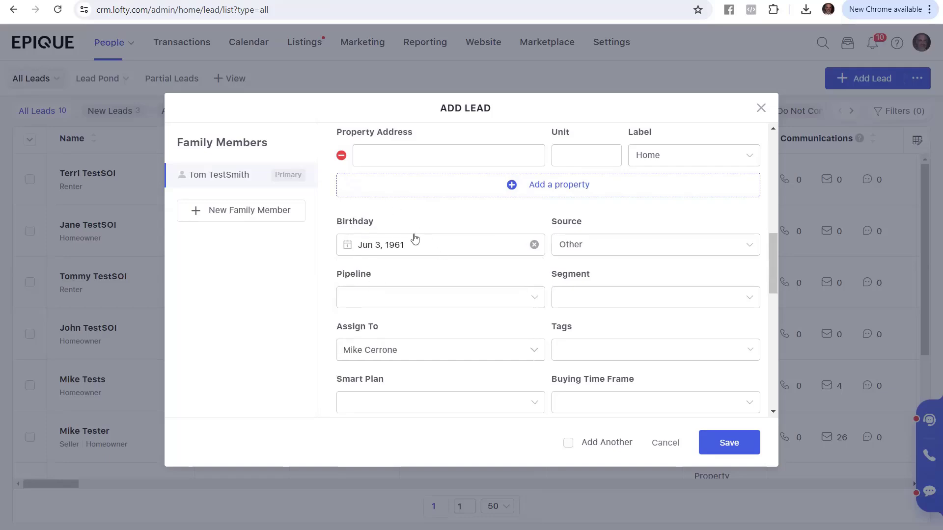
- Search the Source list for 'agent' and choose Agent
click(713, 246)
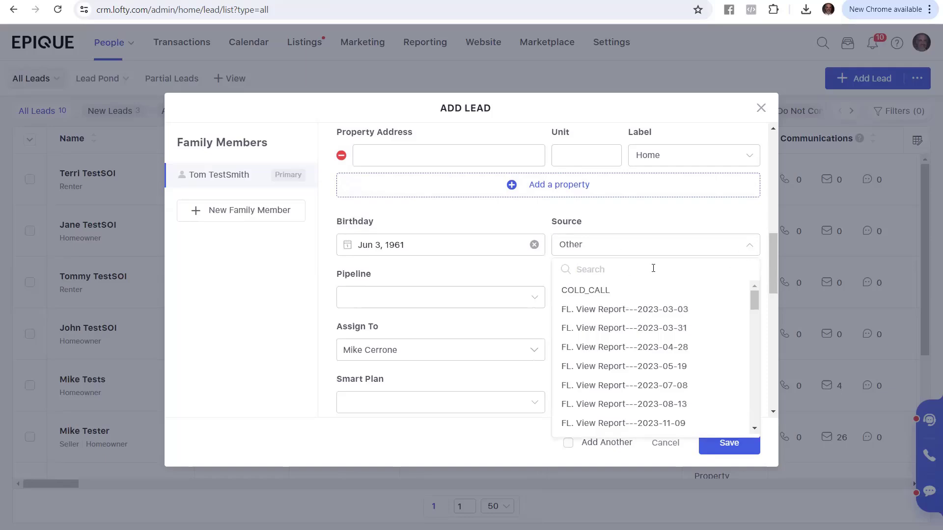
text(agent)
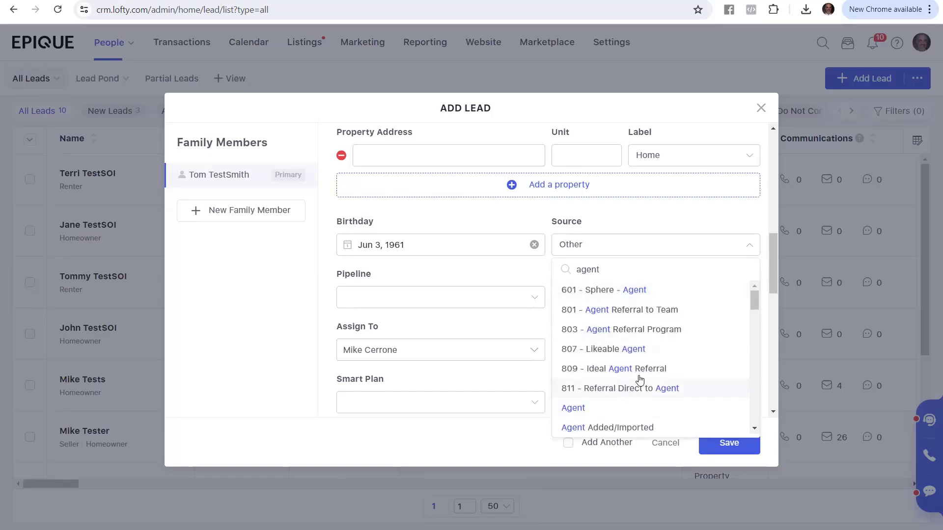
scroll(638, 376, down, 3)
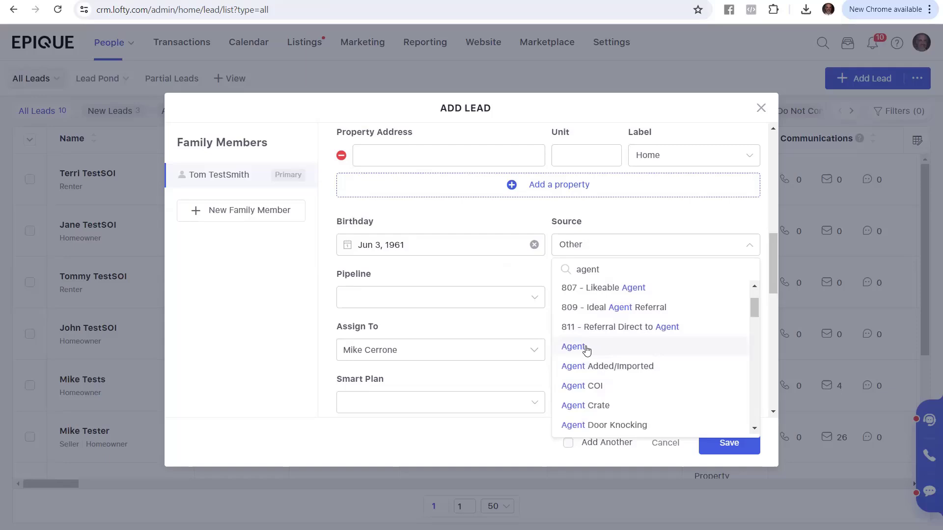
click(583, 347)
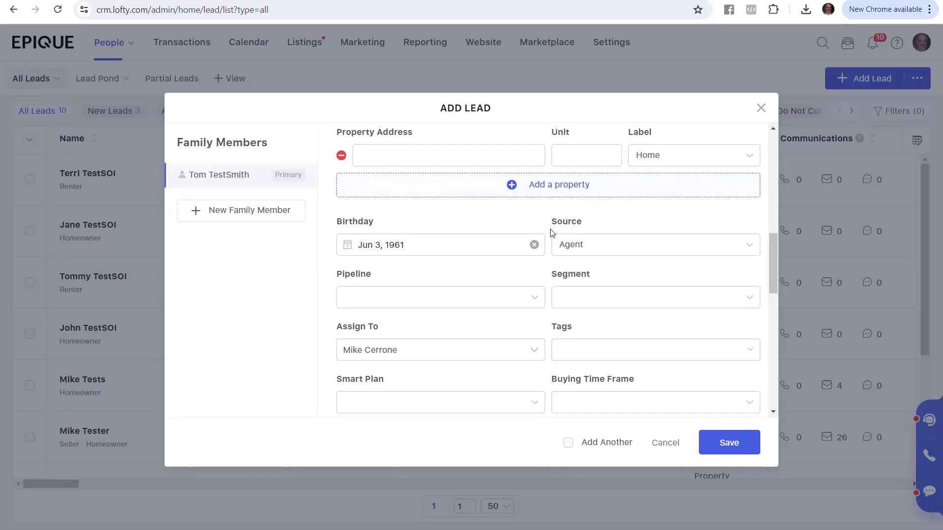
- Set the lead's Pipeline stage to Sphere
click(399, 298)
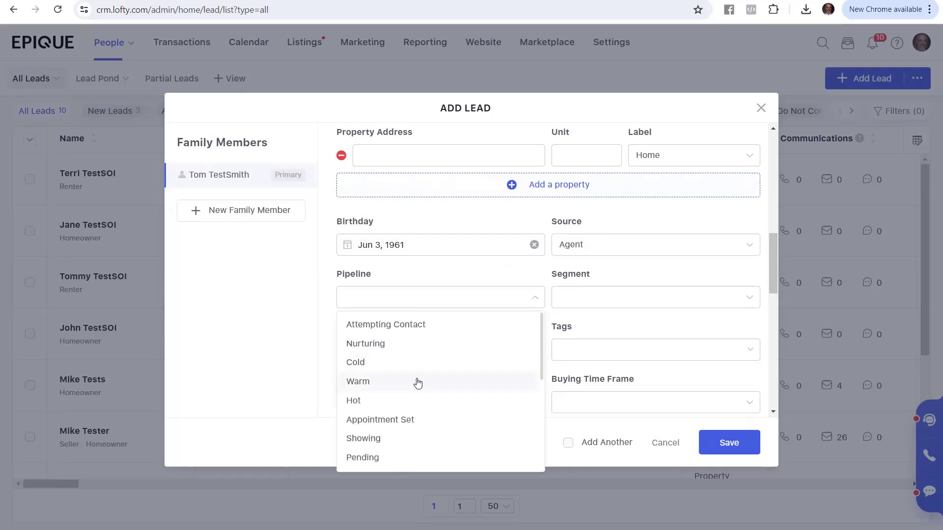
scroll(417, 382, down, 4)
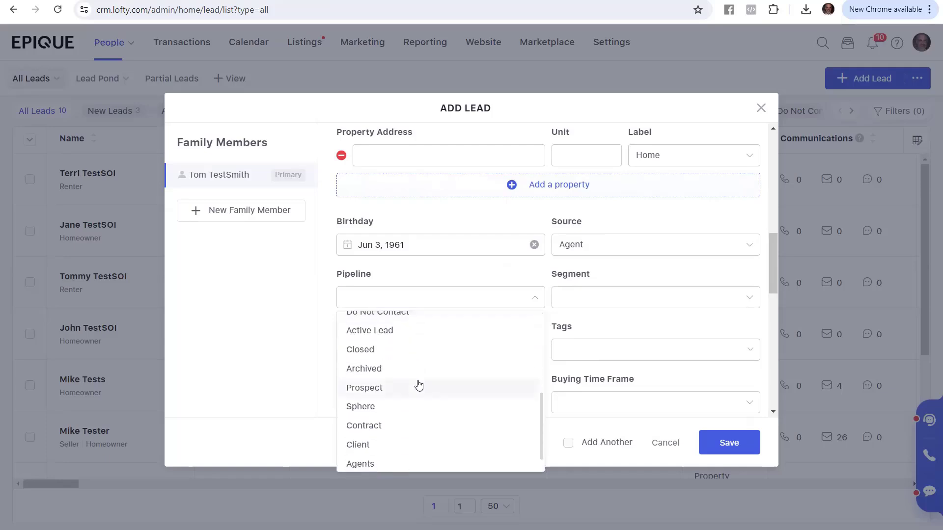
scroll(428, 402, down, 1)
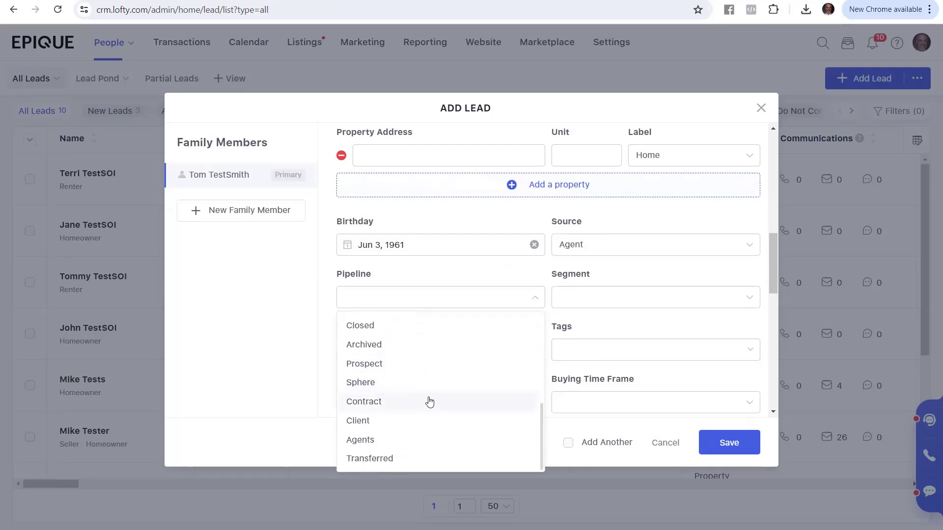
click(365, 385)
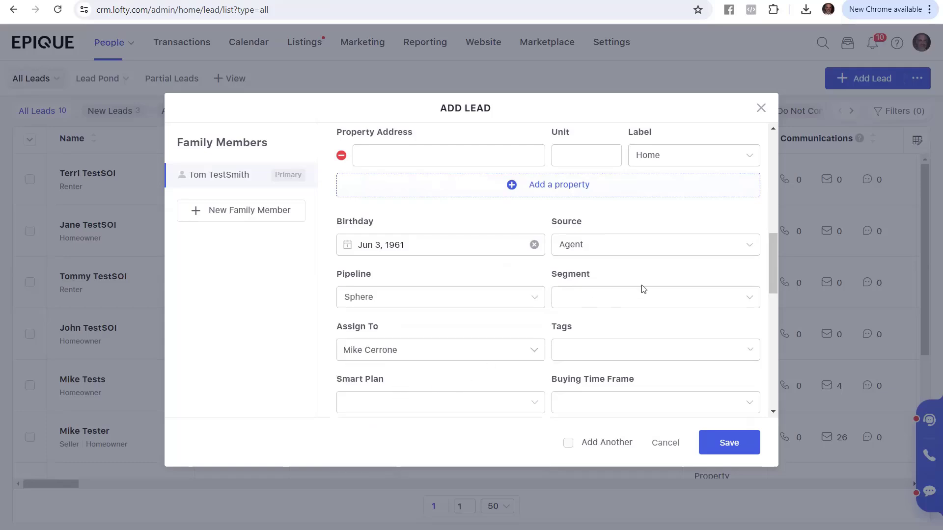
- Tick SOI in the lead's Segment list
click(641, 298)
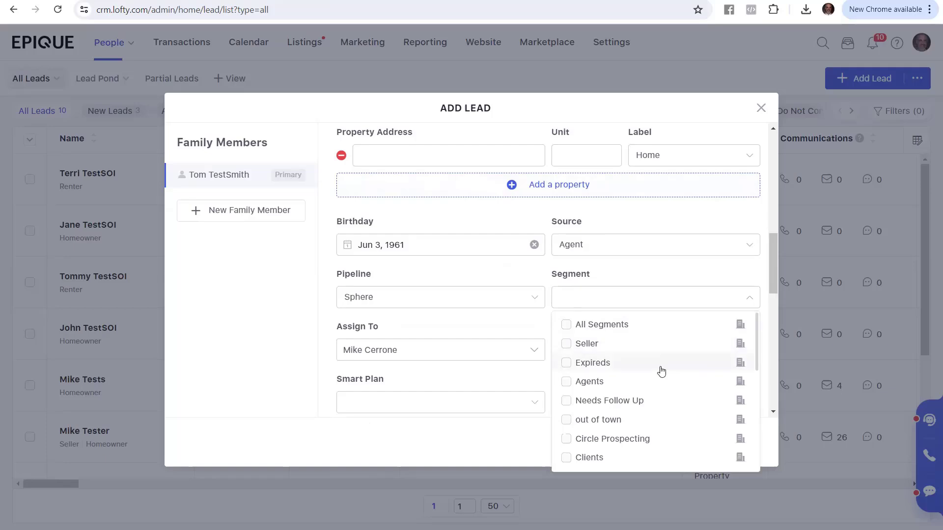
scroll(663, 378, down, 4)
scroll(665, 383, up, 3)
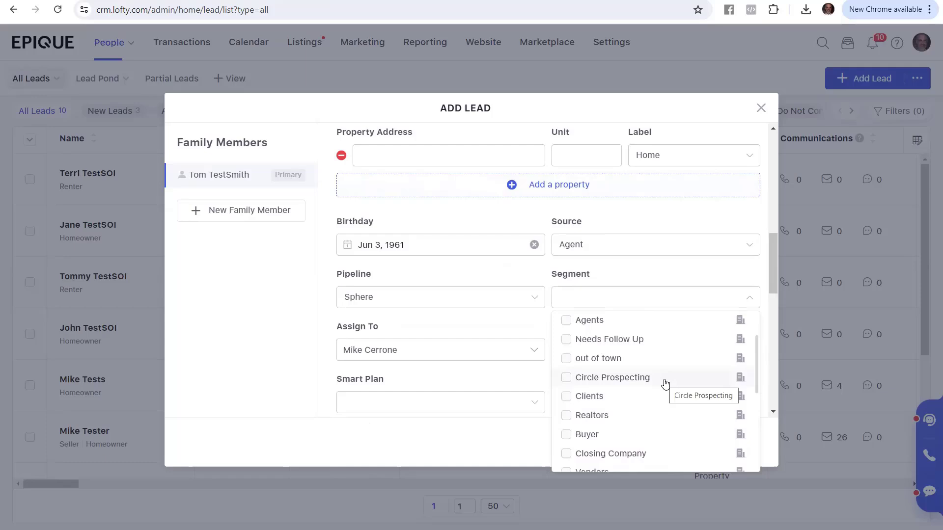
scroll(665, 383, down, 5)
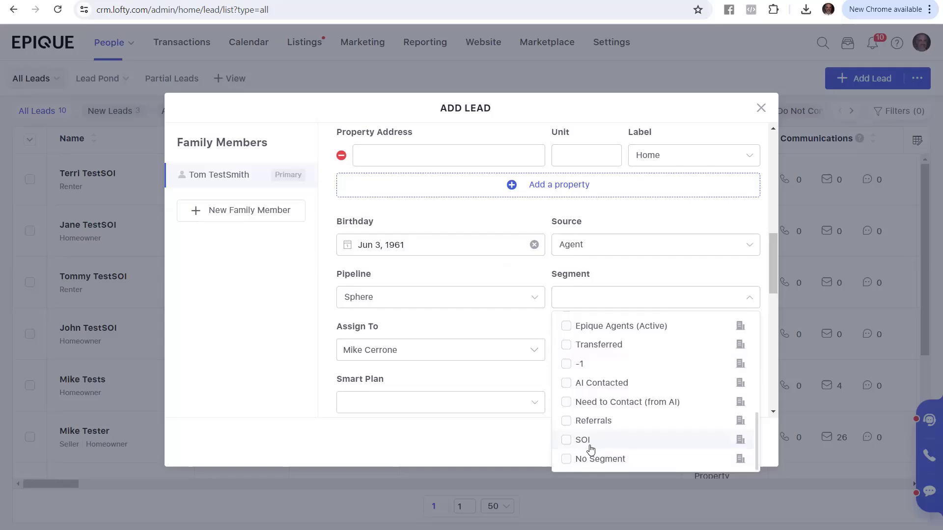
click(603, 440)
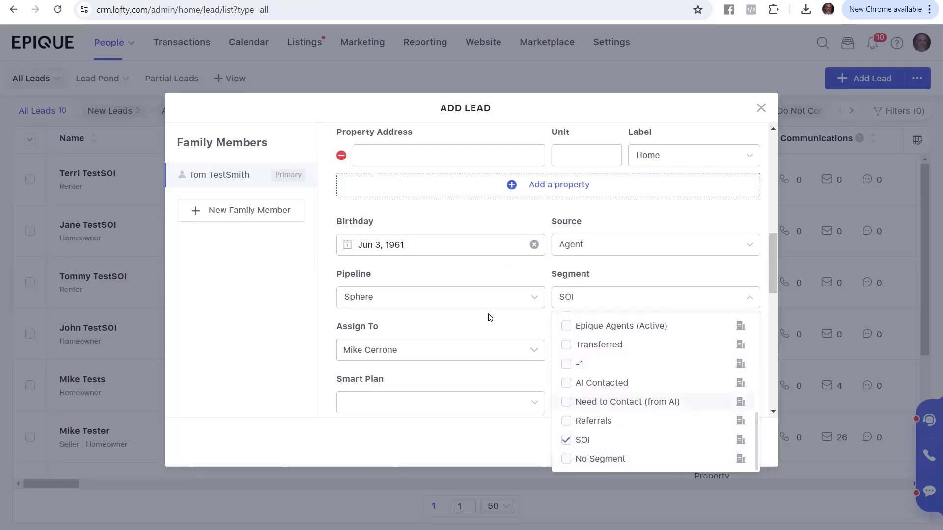
click(310, 308)
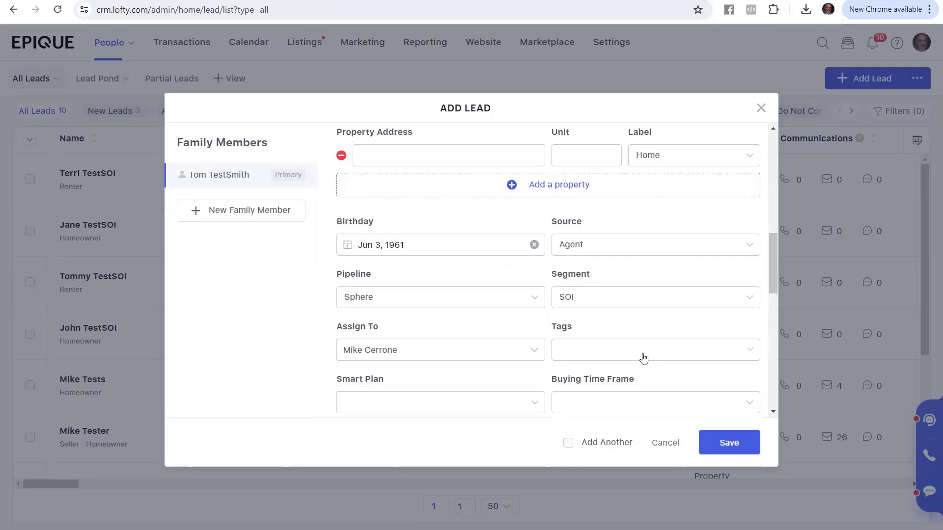
- Search the Tags list for PCSOI and apply the PCSOI tag to the lead
click(644, 359)
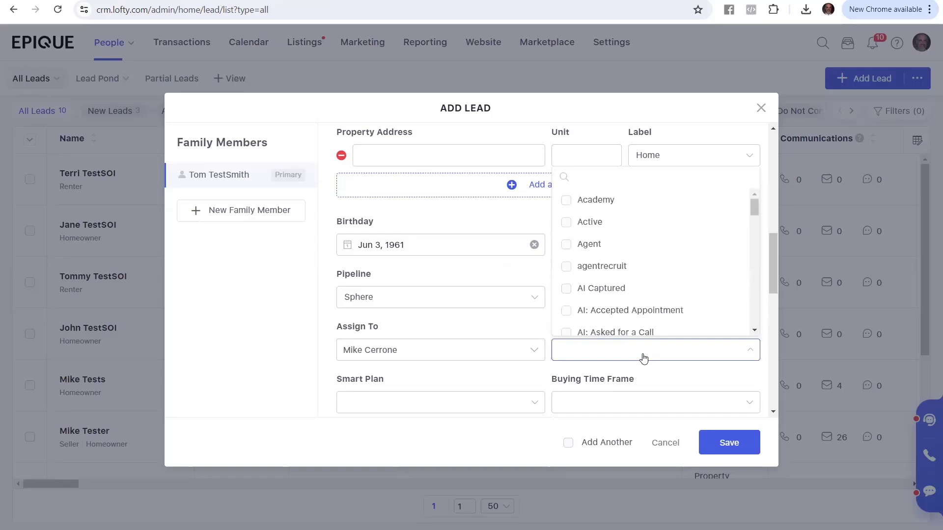
scroll(656, 250, down, 7)
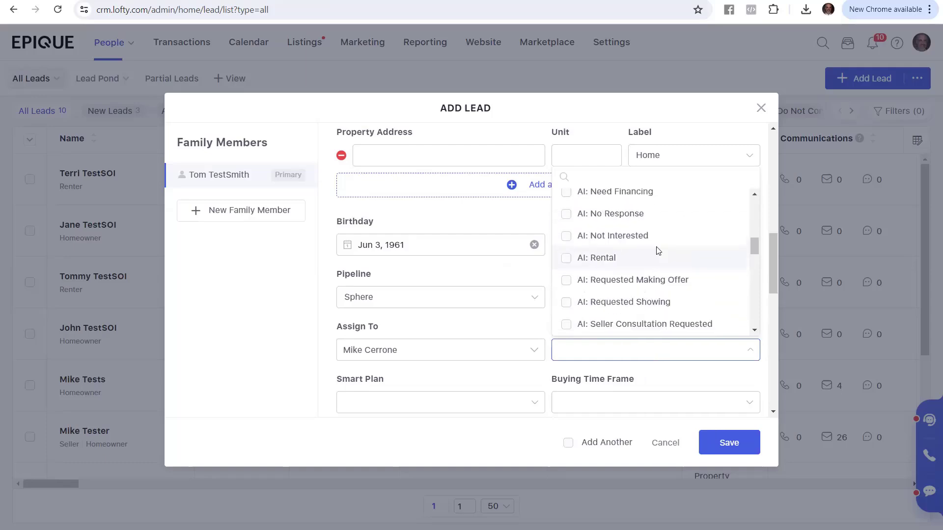
scroll(658, 251, up, 6)
scroll(657, 251, down, 10)
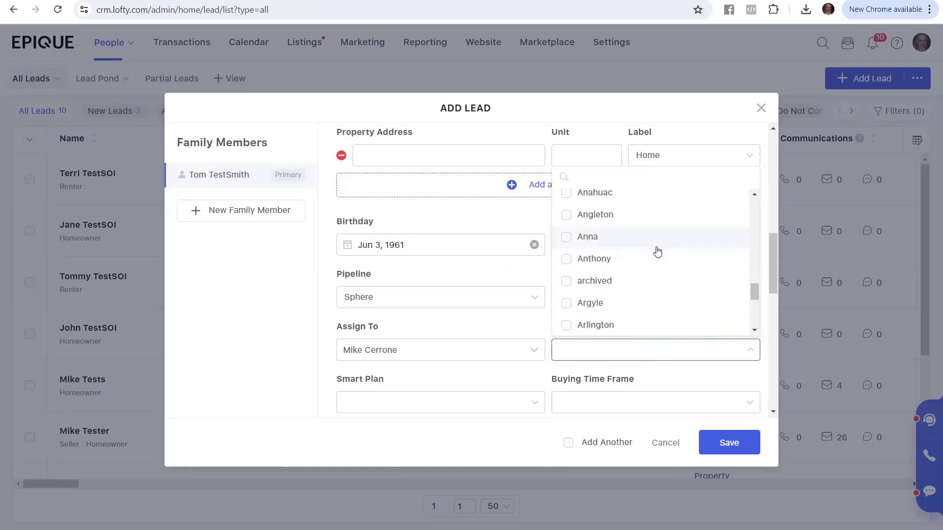
scroll(657, 250, down, 2)
scroll(658, 249, up, 7)
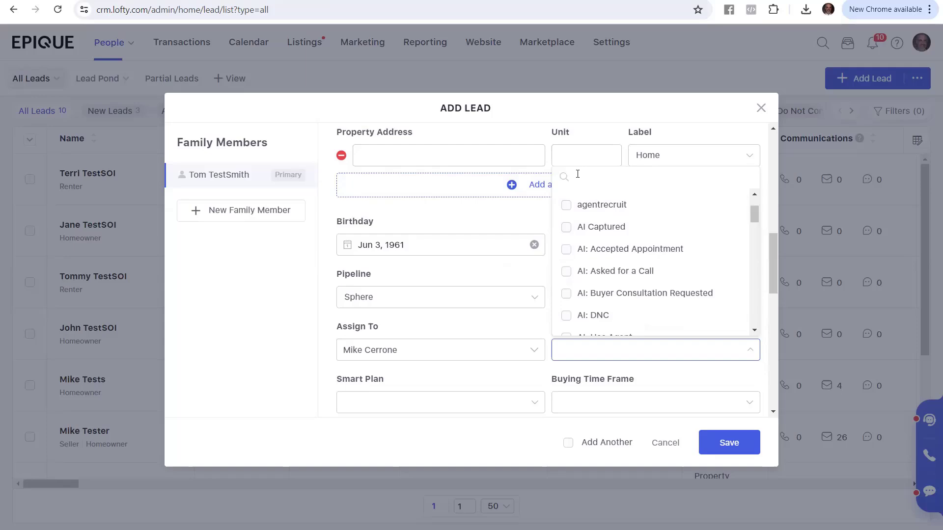
text(PCSOI)
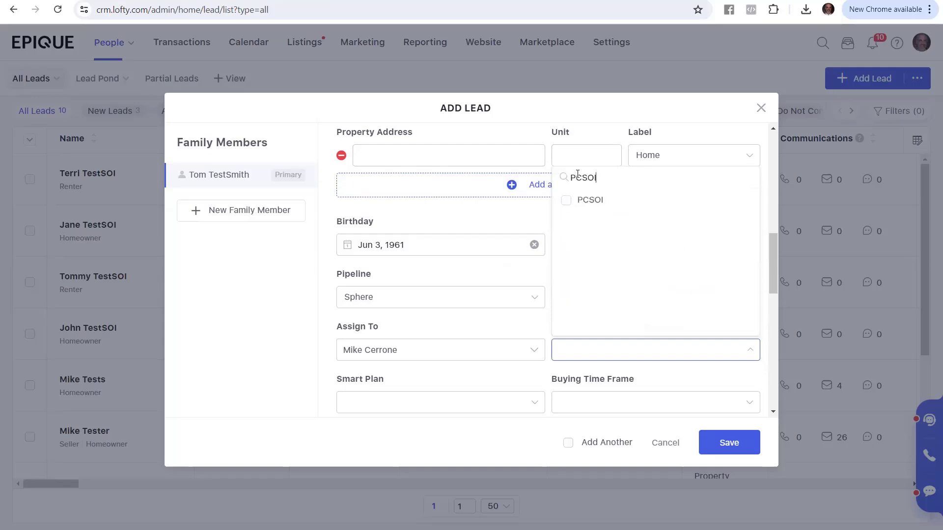
click(567, 201)
key(Tab)
key(shift+Tab)
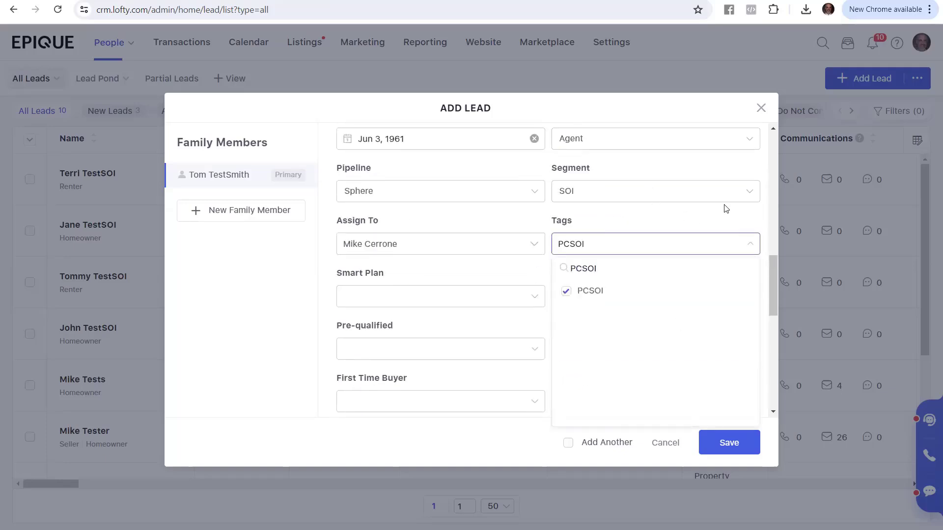
click(685, 220)
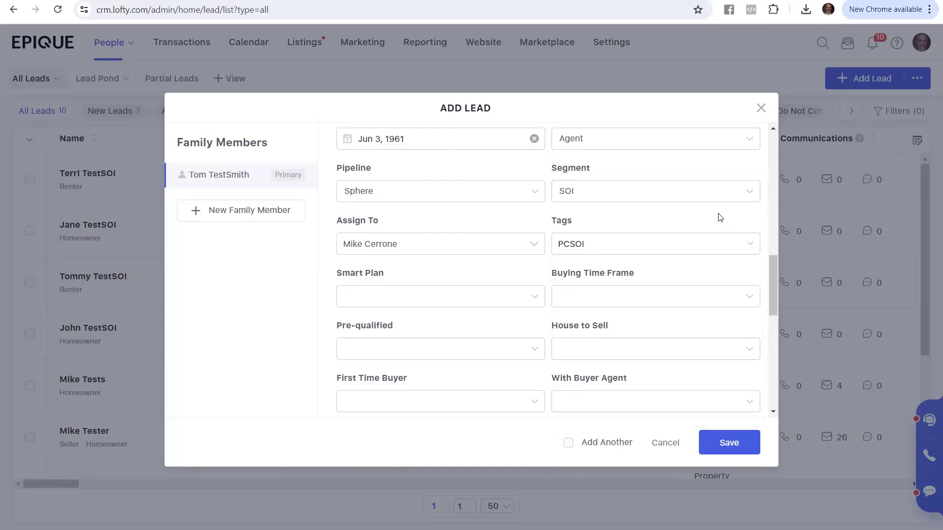
scroll(715, 216, down, 1)
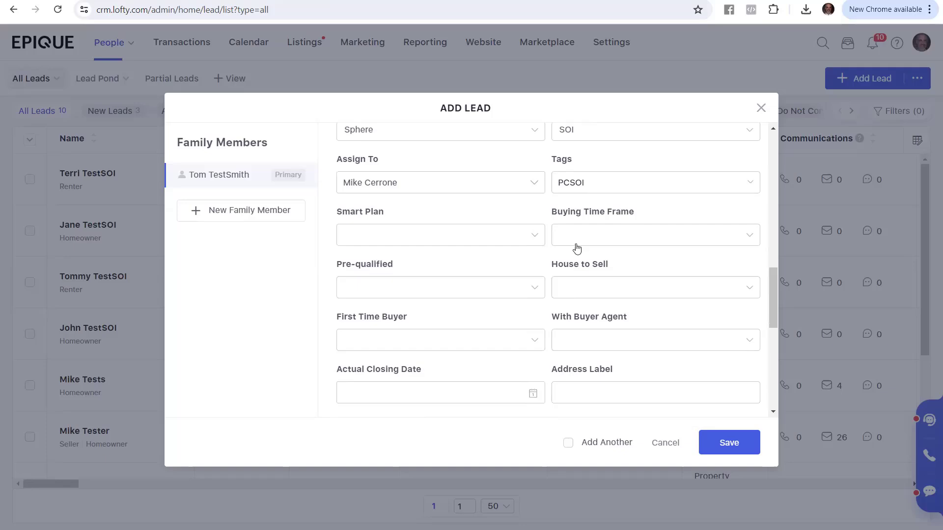
scroll(511, 268, down, 3)
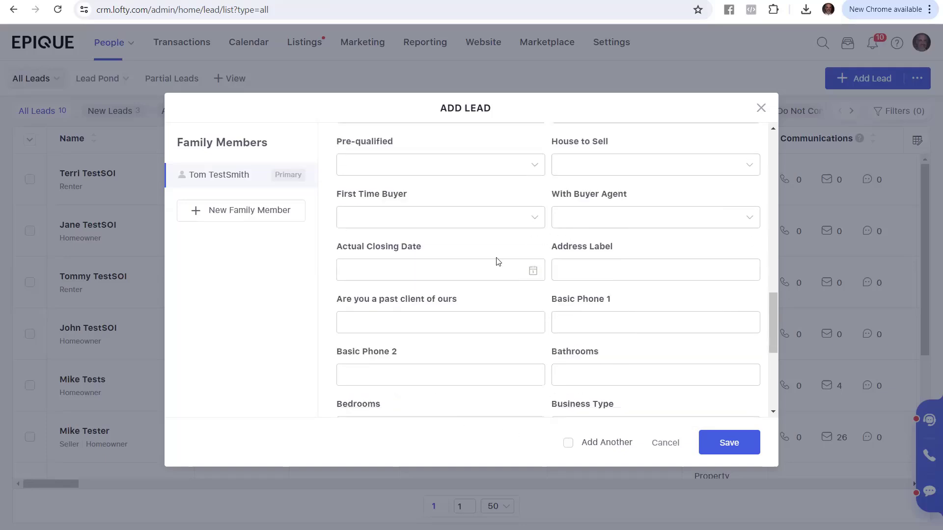
scroll(560, 301, down, 5)
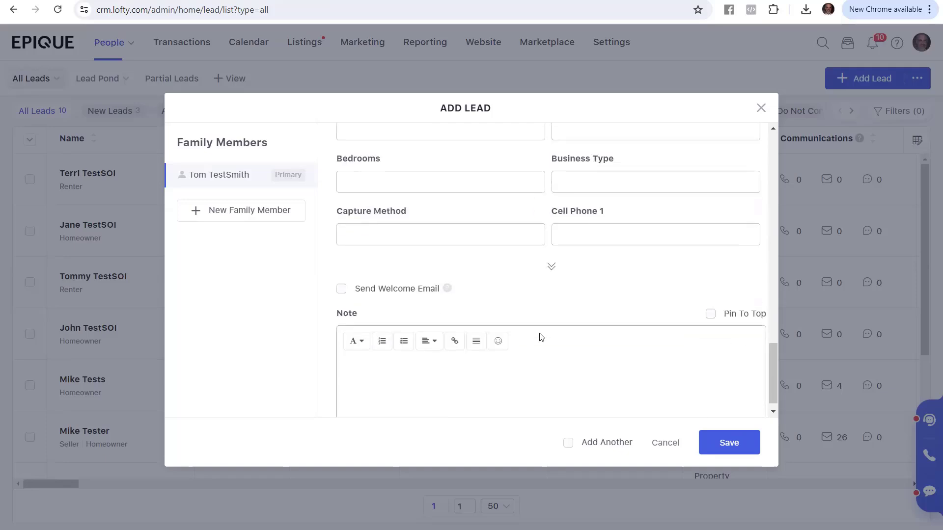
scroll(548, 320, up, 1)
scroll(545, 298, down, 1)
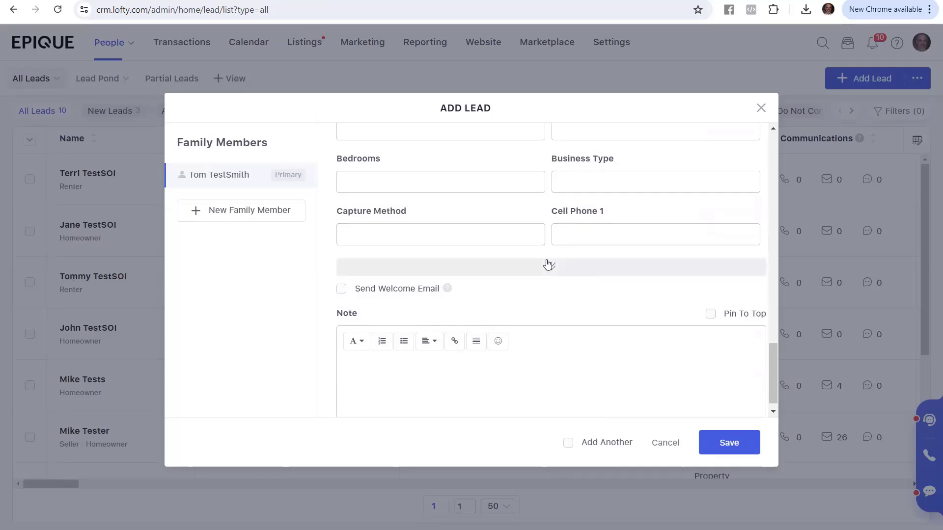
scroll(551, 268, up, 2)
scroll(549, 261, up, 15)
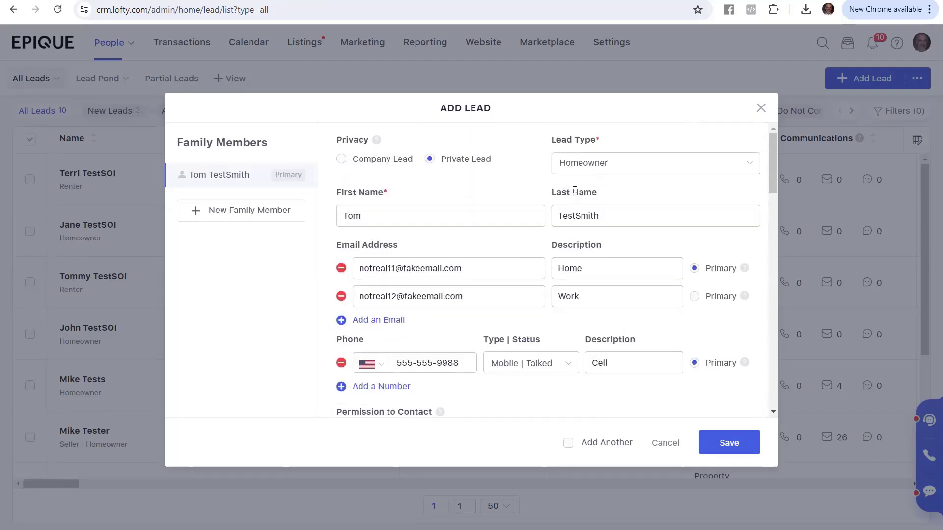
scroll(569, 187, down, 13)
scroll(560, 226, down, 6)
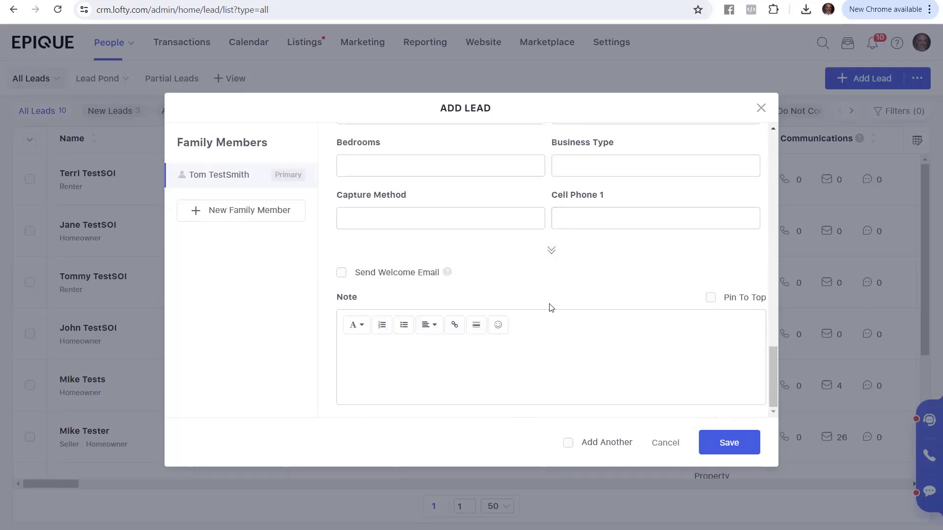
click(552, 249)
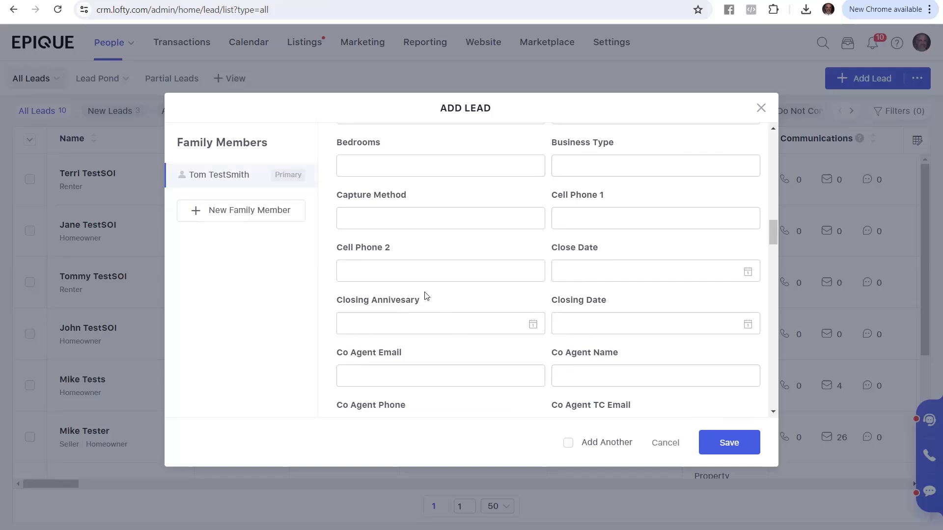
scroll(551, 283, down, 3)
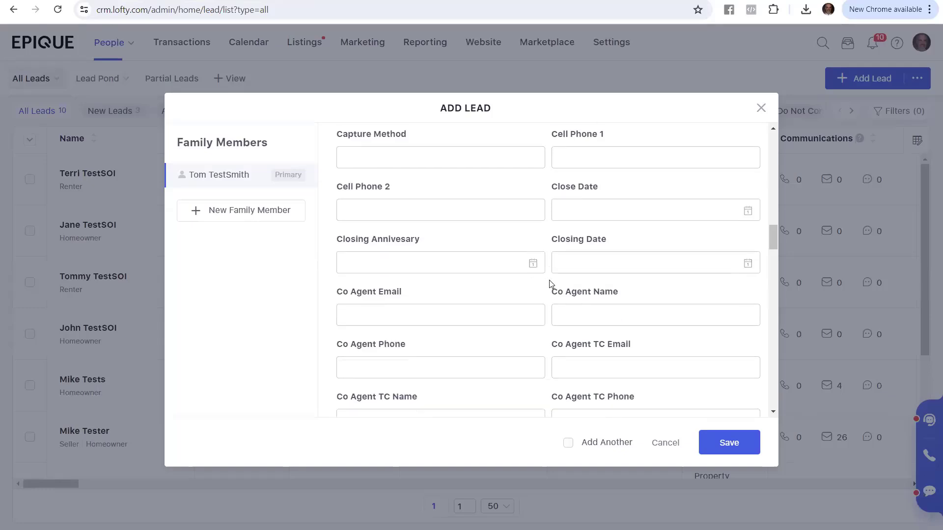
scroll(551, 281, down, 1)
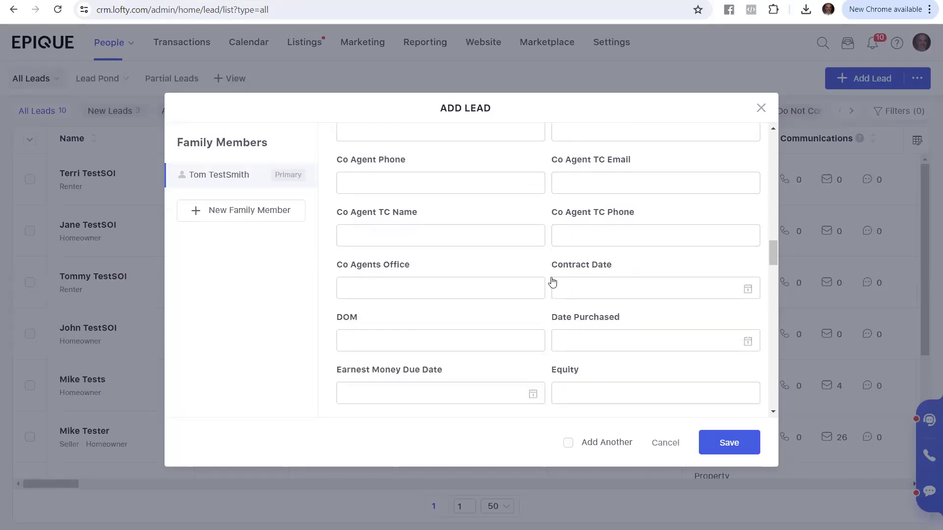
scroll(551, 281, down, 1)
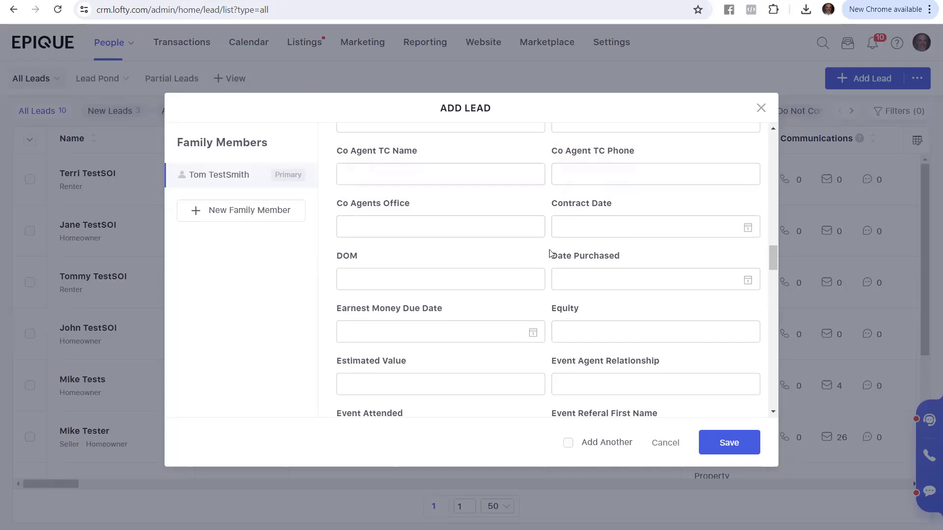
scroll(550, 253, down, 1)
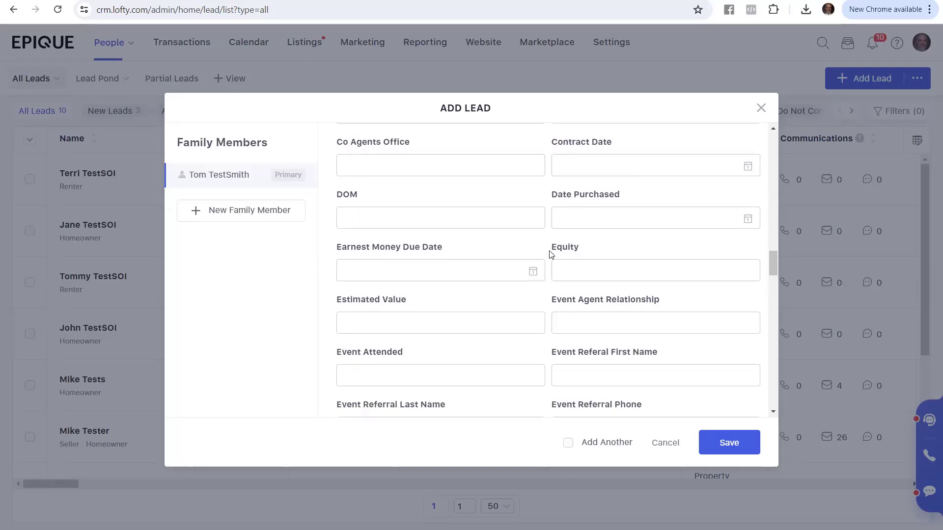
scroll(549, 254, down, 1)
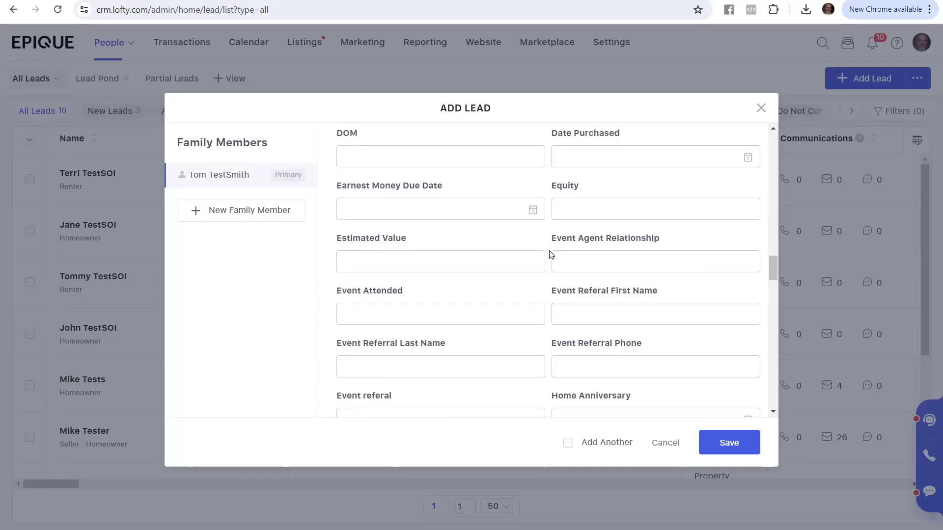
scroll(549, 254, down, 2)
scroll(550, 253, down, 1)
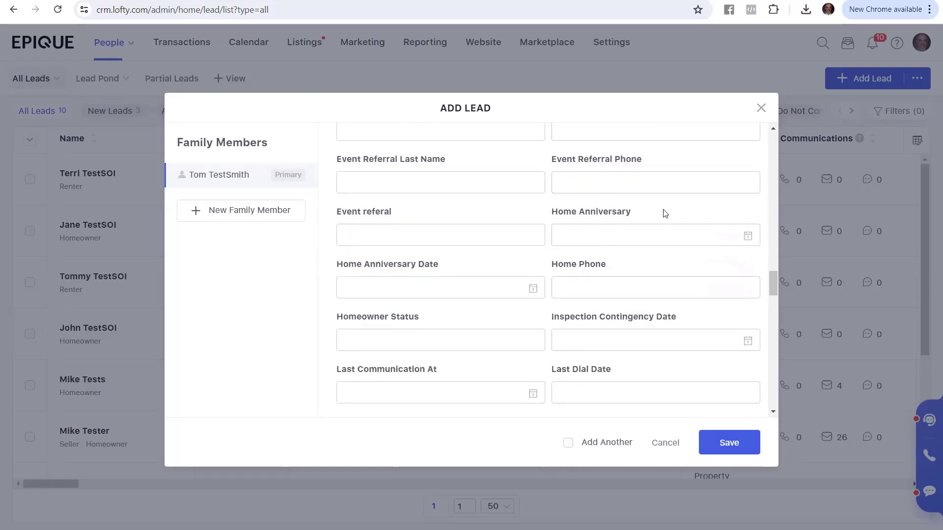
drag(665, 212, 552, 216)
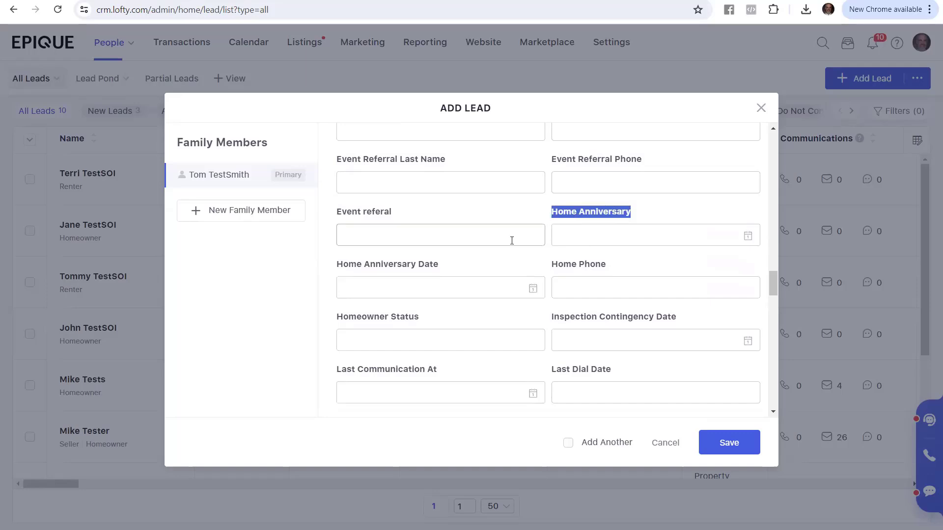
drag(443, 266, 320, 273)
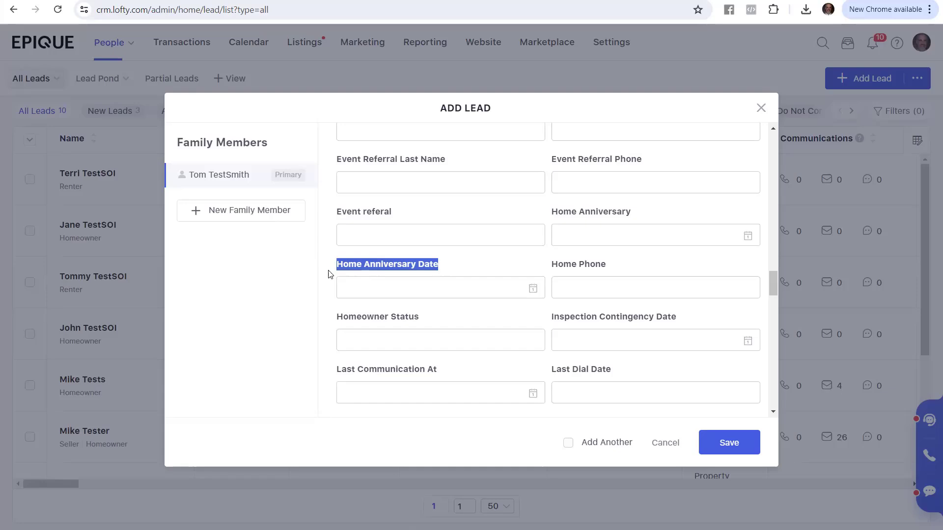
- Pick year 2005, month Mar and day 24 in the Home Anniversary Date calendar
click(422, 293)
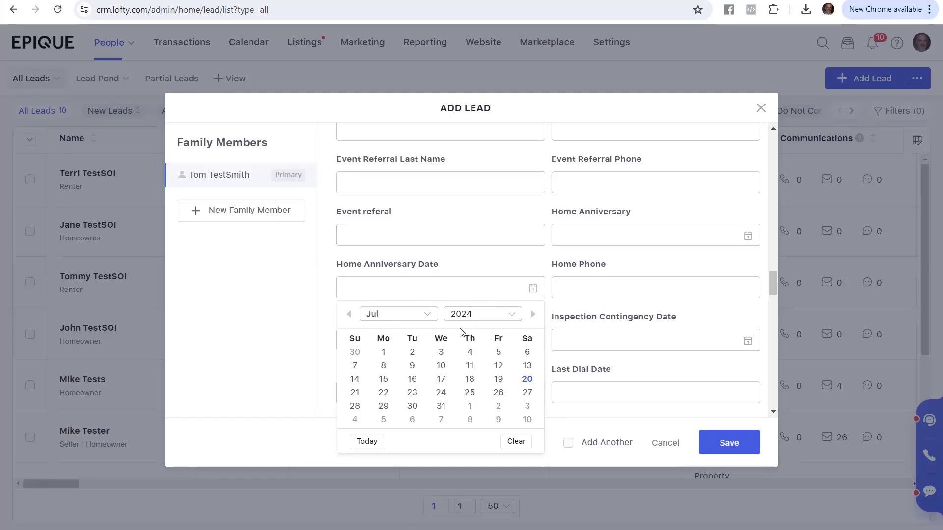
click(511, 318)
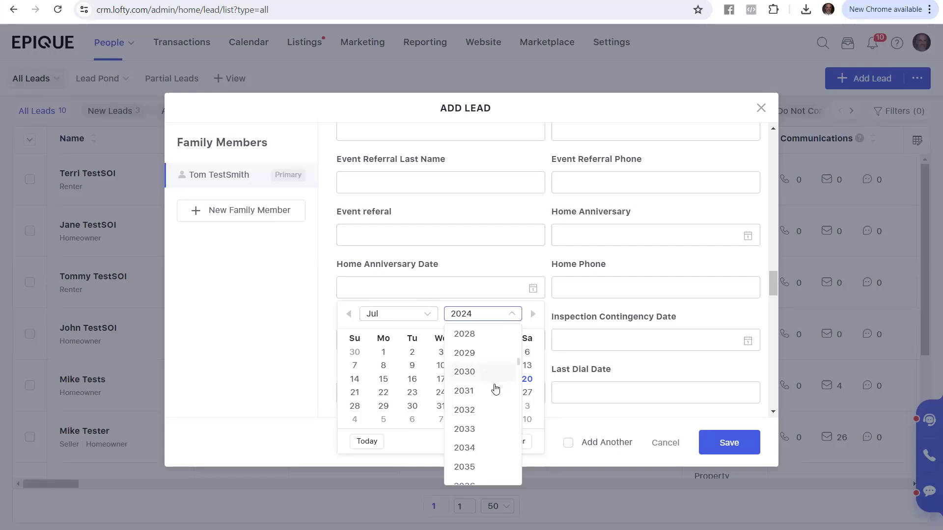
scroll(495, 390, down, 10)
scroll(499, 389, up, 9)
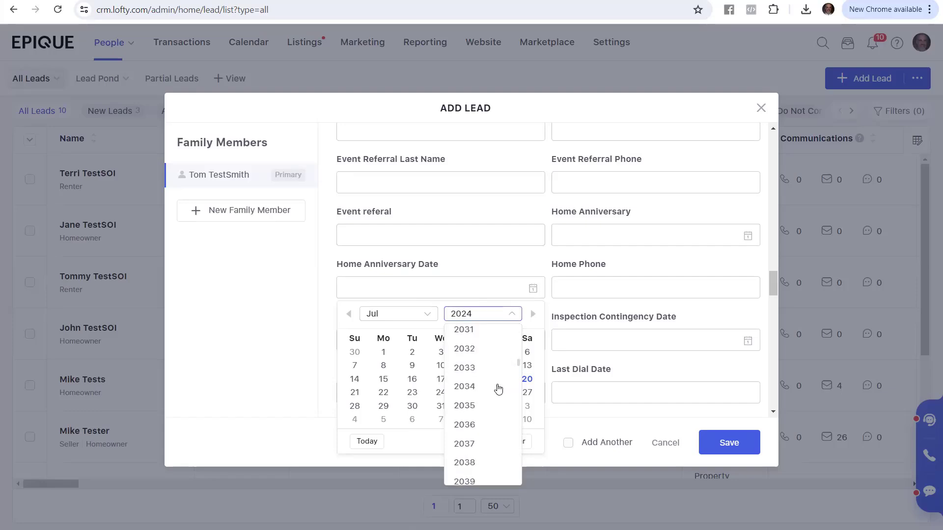
scroll(499, 389, up, 10)
scroll(498, 389, up, 1)
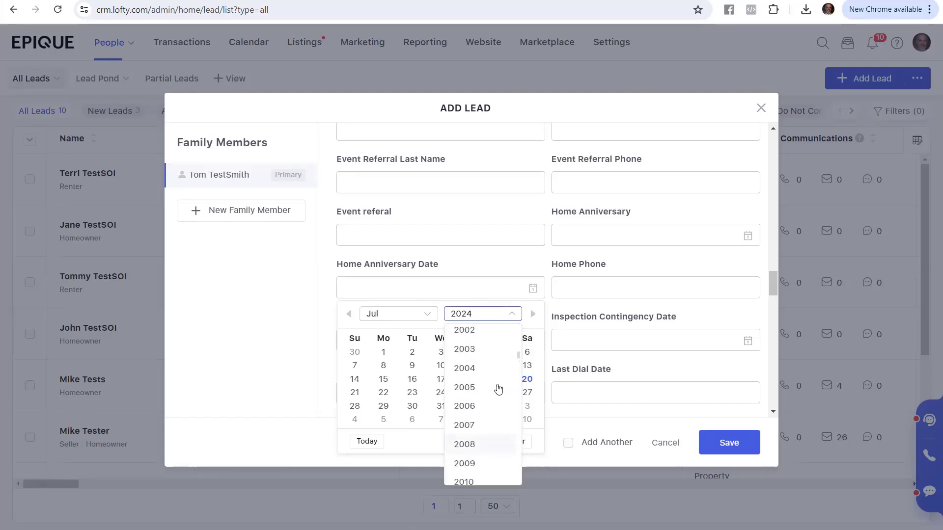
click(496, 389)
click(423, 319)
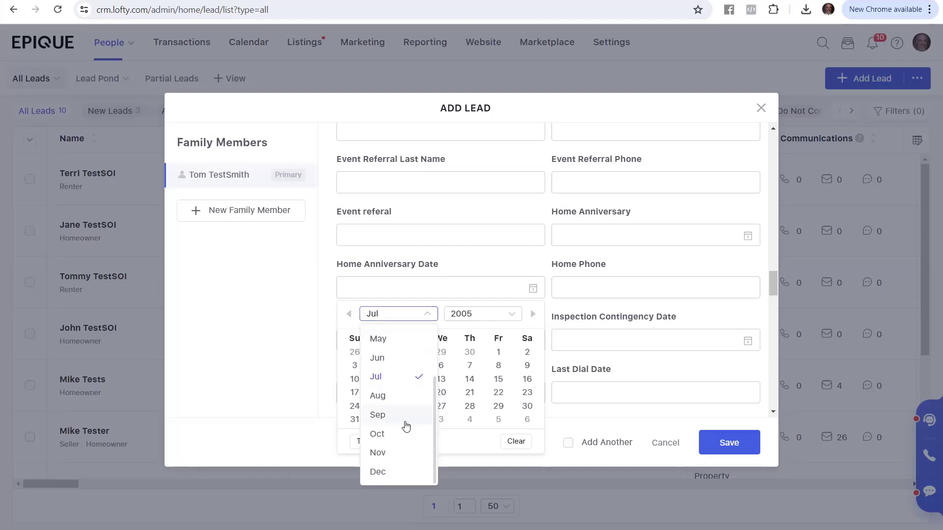
scroll(395, 430, up, 2)
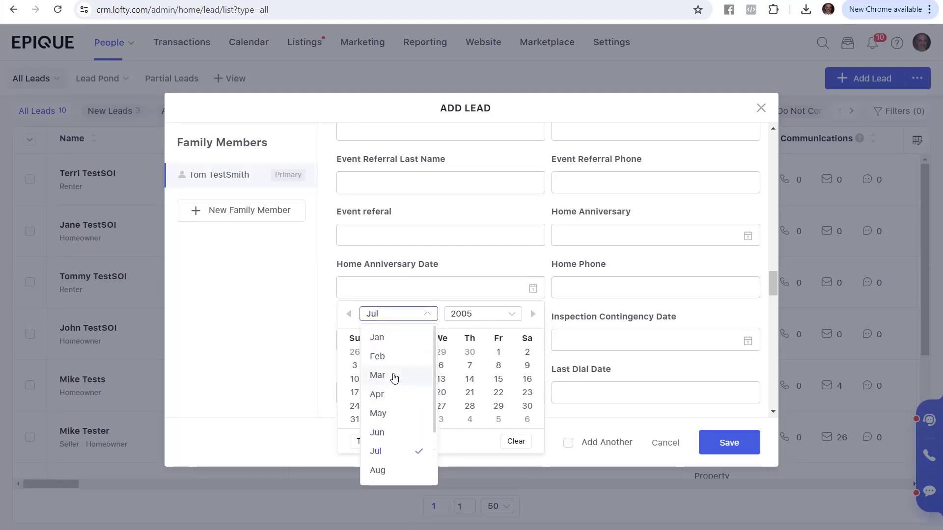
click(380, 376)
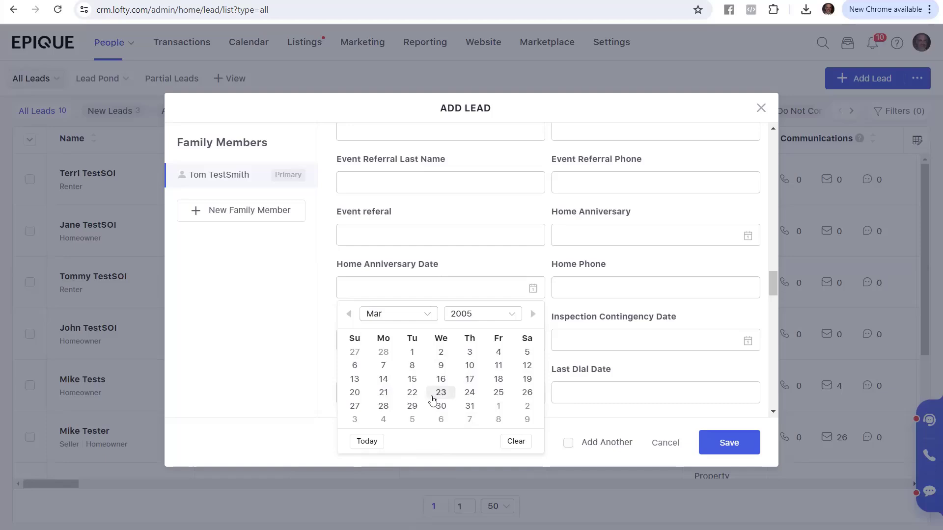
click(470, 393)
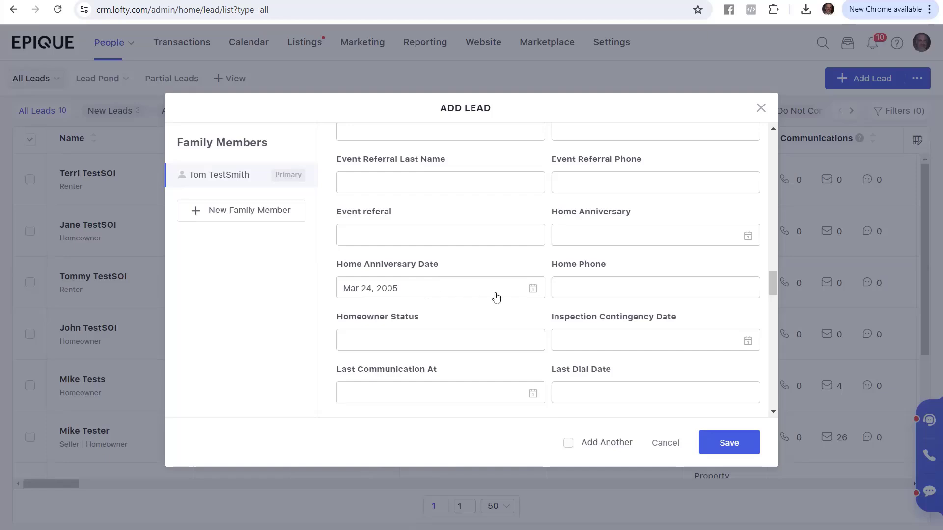
scroll(574, 295, down, 4)
scroll(578, 291, down, 20)
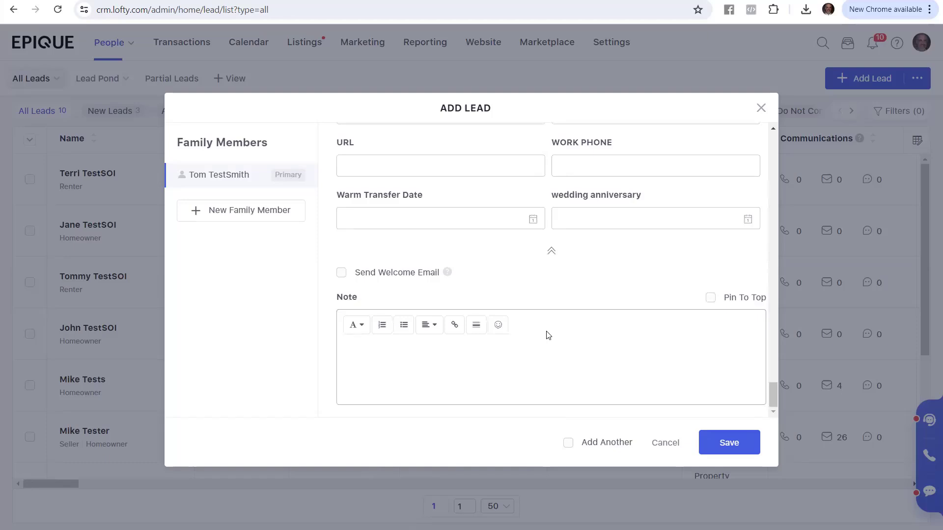
scroll(548, 335, up, 1)
scroll(544, 336, down, 1)
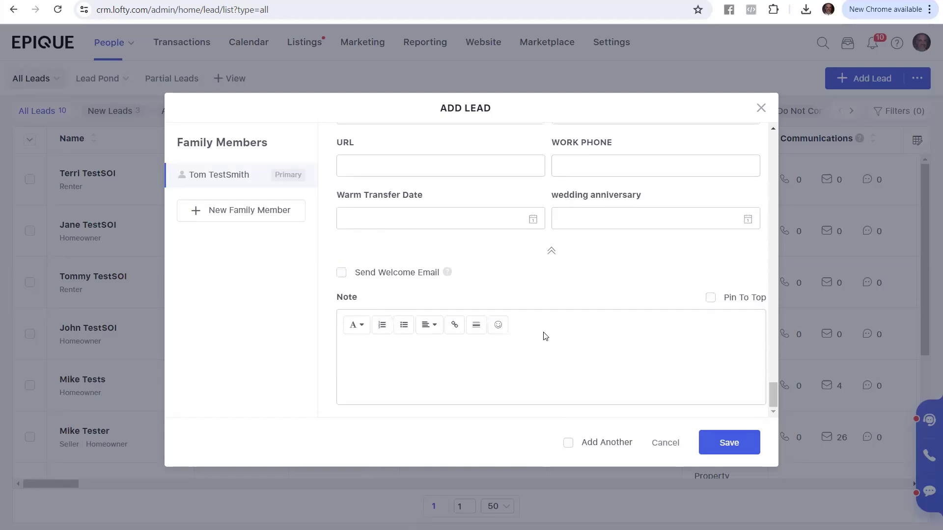
scroll(549, 338, up, 1)
scroll(548, 339, up, 7)
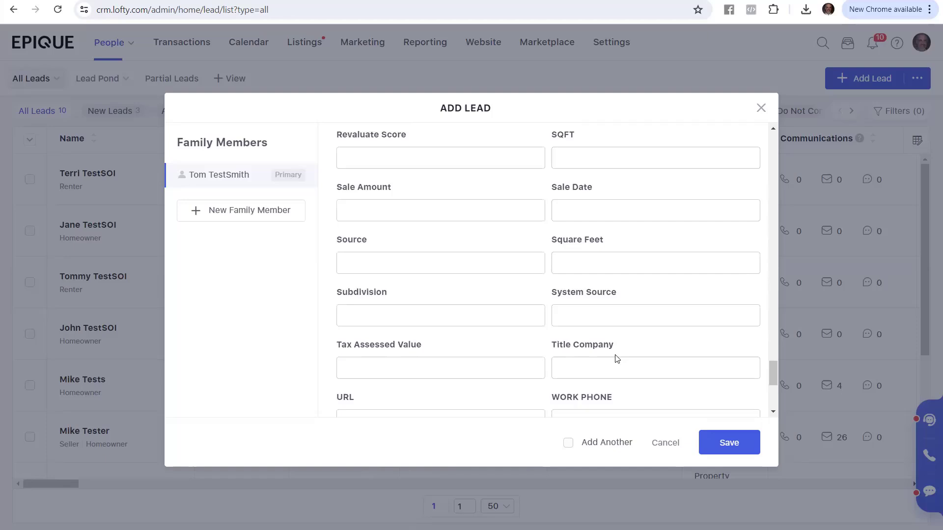
drag(773, 349, 773, 123)
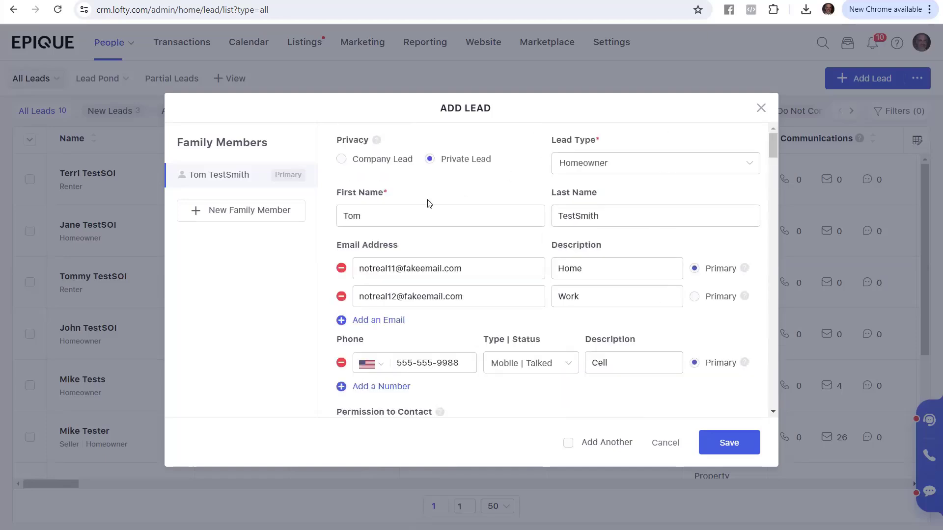
- Add a new Wife family member and enter her first and last name
click(254, 215)
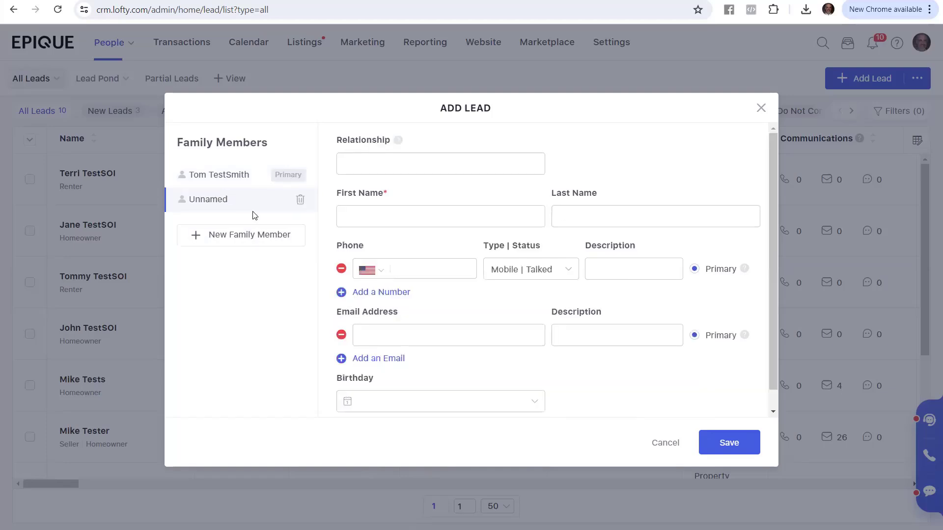
click(369, 164)
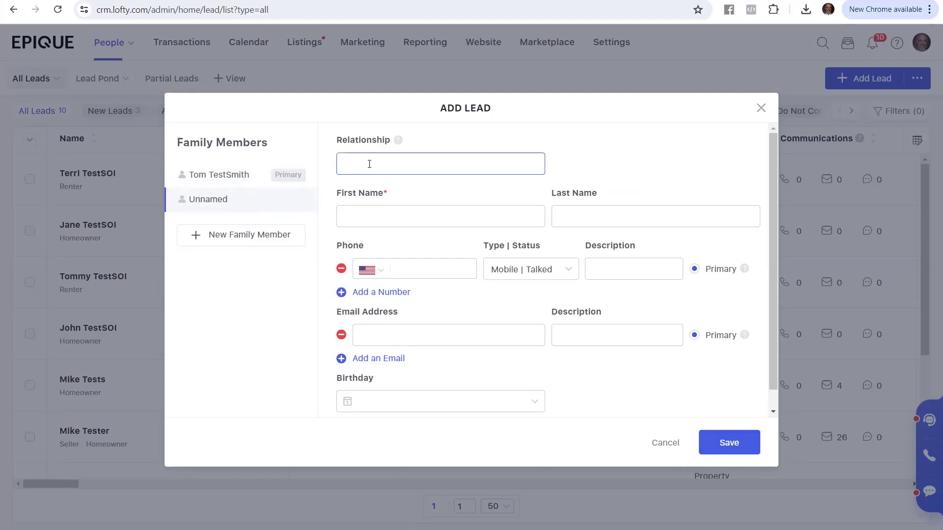
text(Wid)
key(Tab)
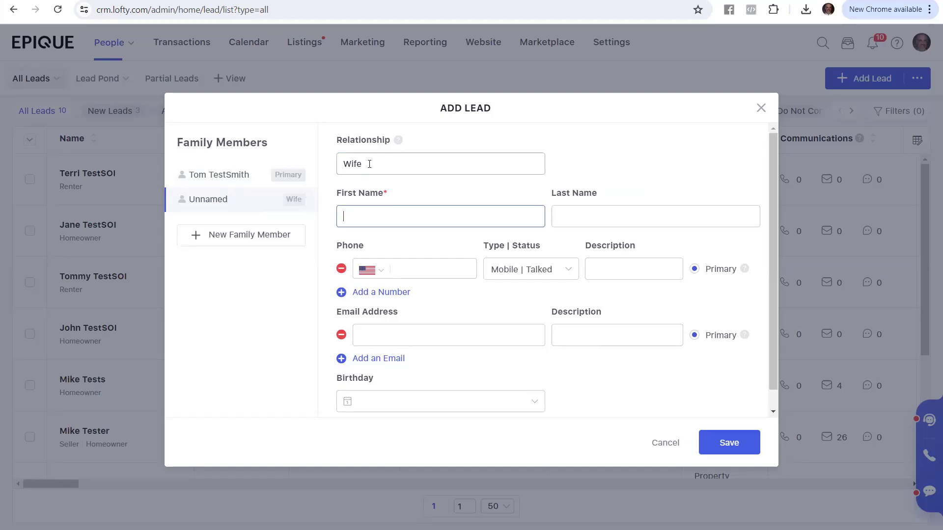
text(Nancy)
key(Tab)
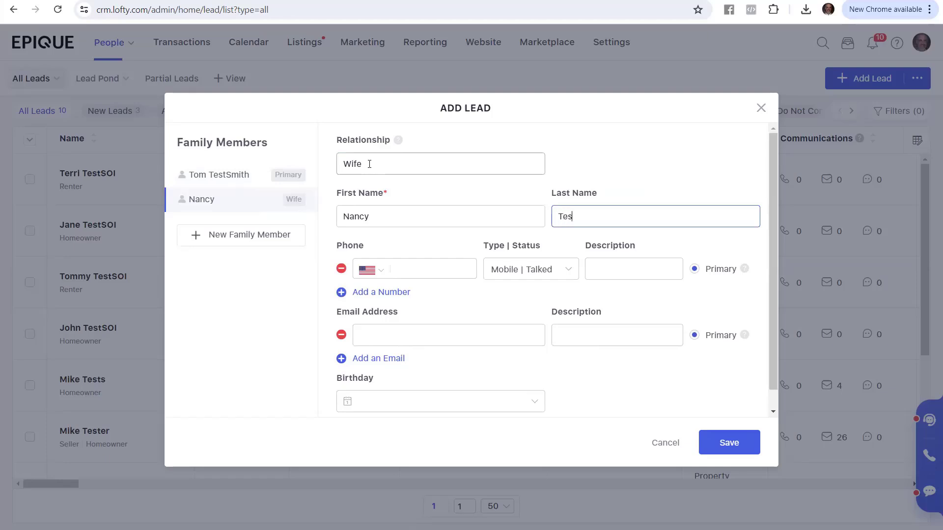
text(TestSmith)
- Enter the wife's phone number and describe it as Cell
key(Tab)
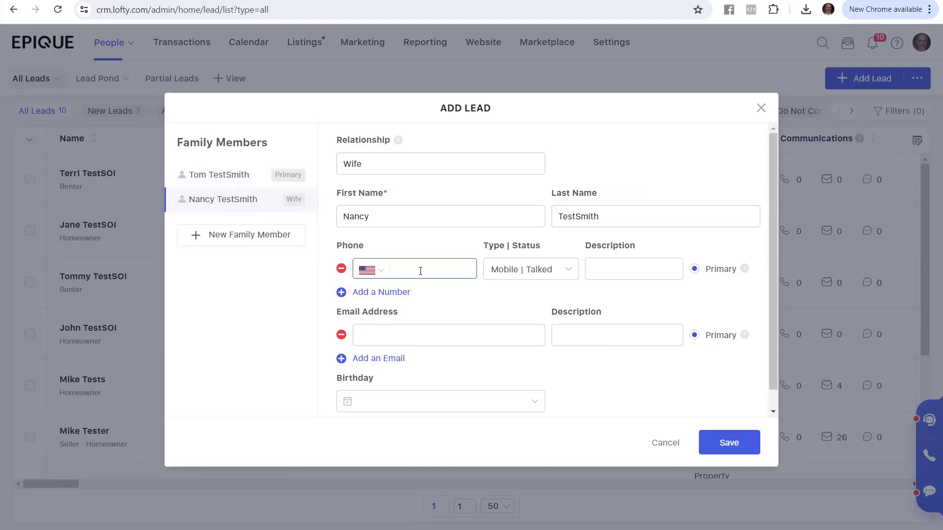
text(555-555-9912)
click(514, 299)
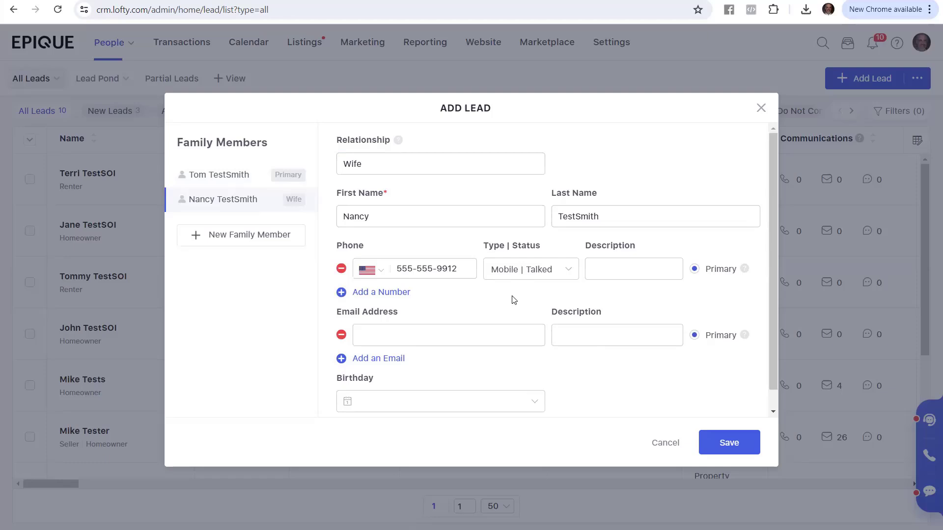
click(638, 263)
key(Tab)
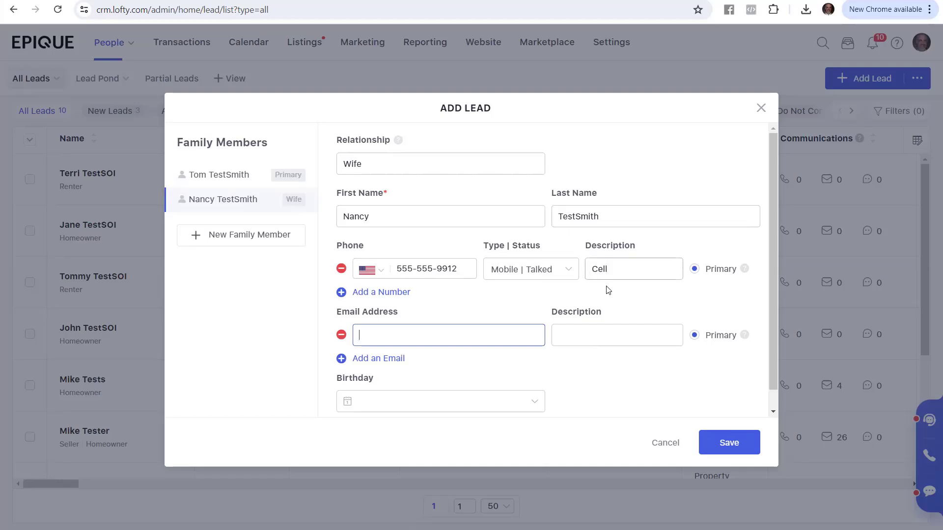
- Enter the wife's email address and set its description to work
scroll(599, 279, down, 1)
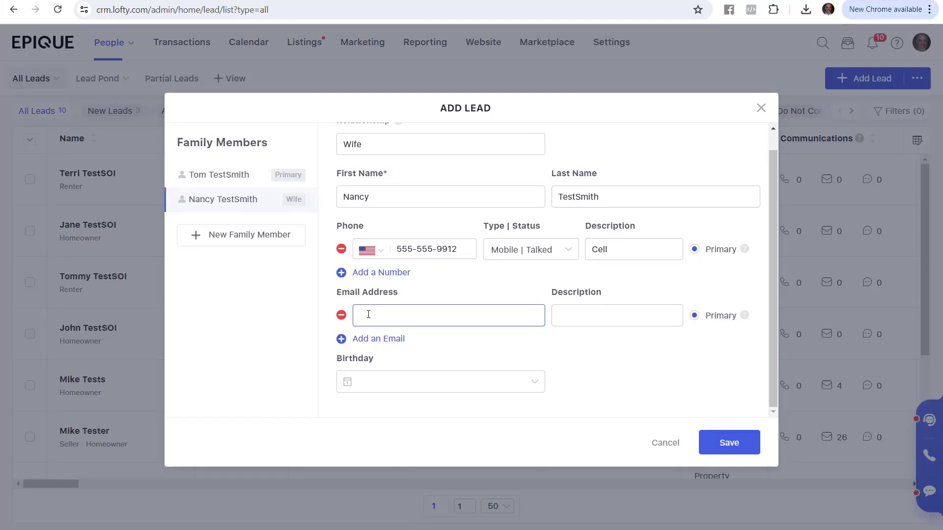
text(Nat)
text(rea)
text(l13)
text(@)
text(fakeemail.com)
key(Tab)
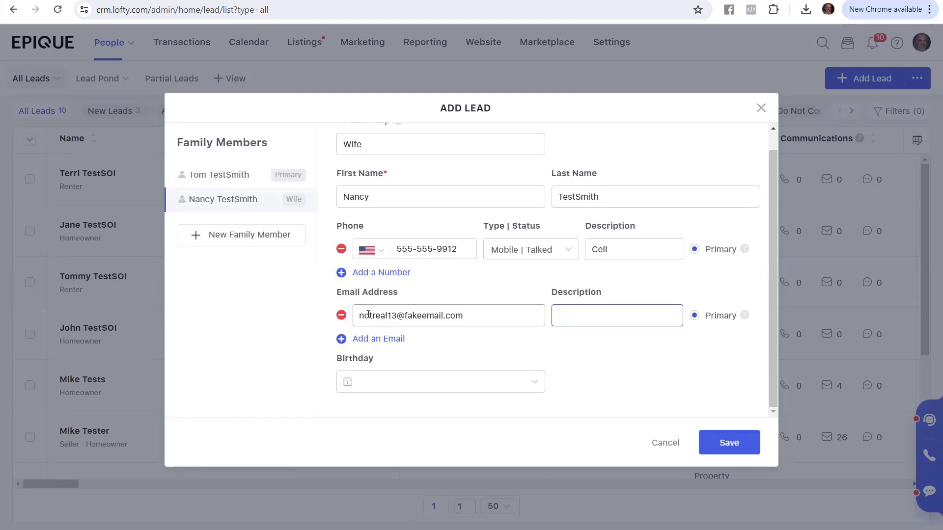
text(work)
click(573, 362)
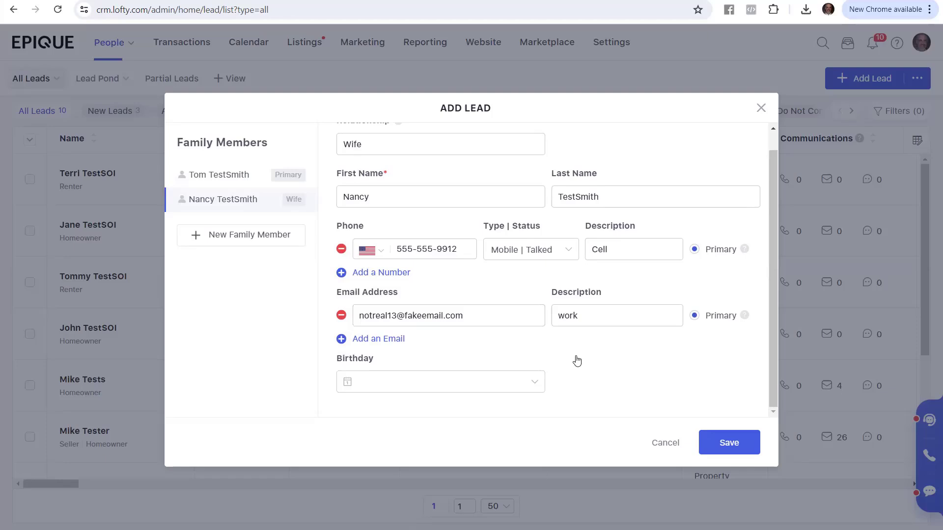
scroll(579, 373, up, 1)
scroll(572, 354, down, 1)
click(403, 387)
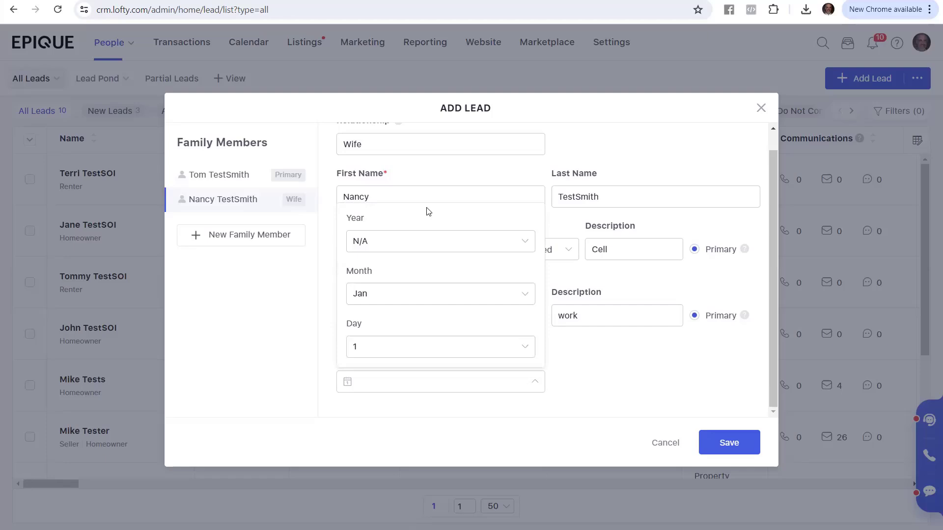
click(419, 242)
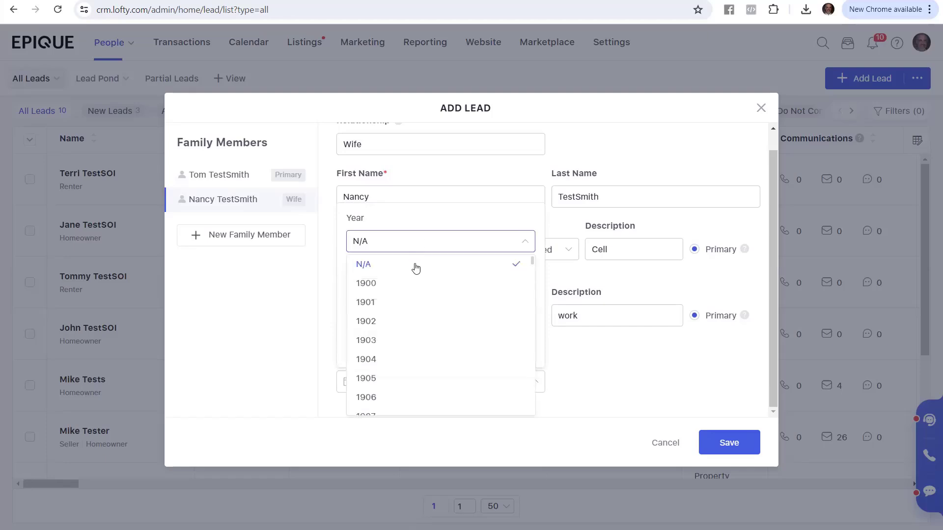
scroll(444, 297, down, 6)
scroll(450, 313, down, 17)
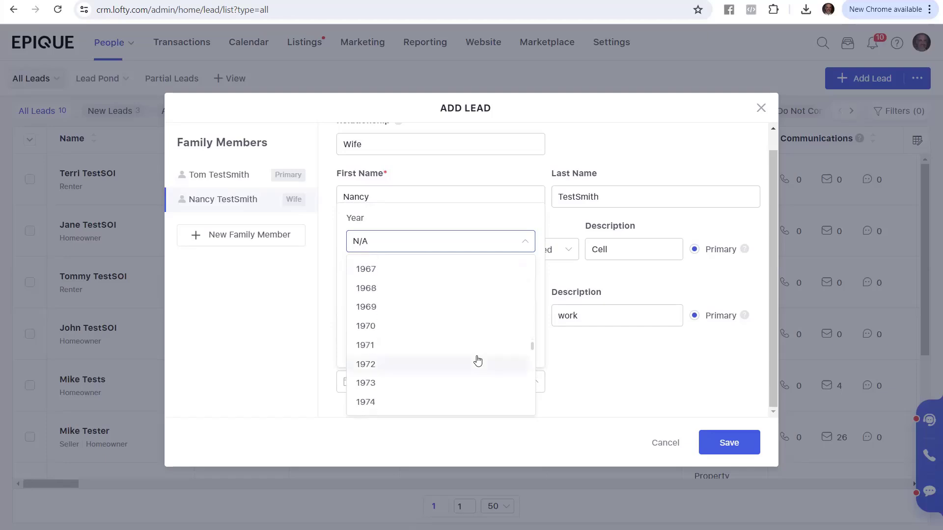
scroll(476, 358, down, 2)
scroll(476, 358, up, 2)
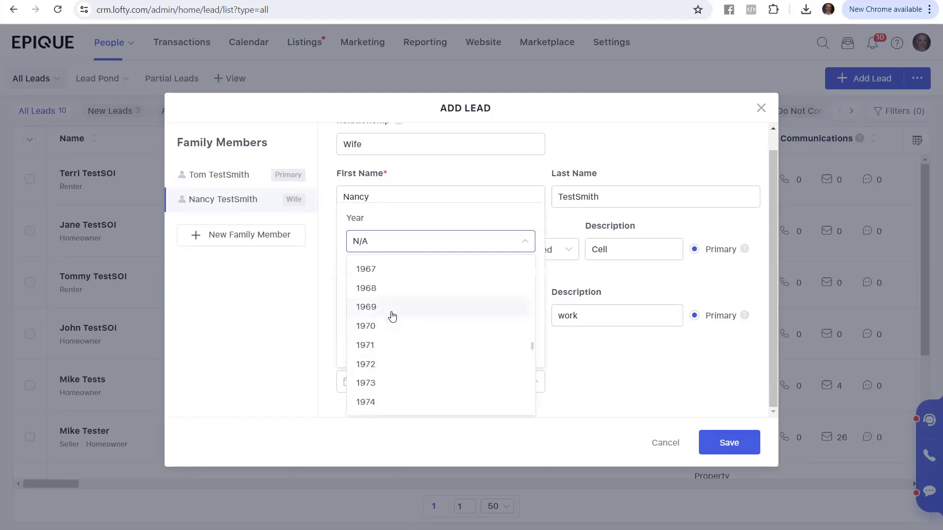
click(388, 326)
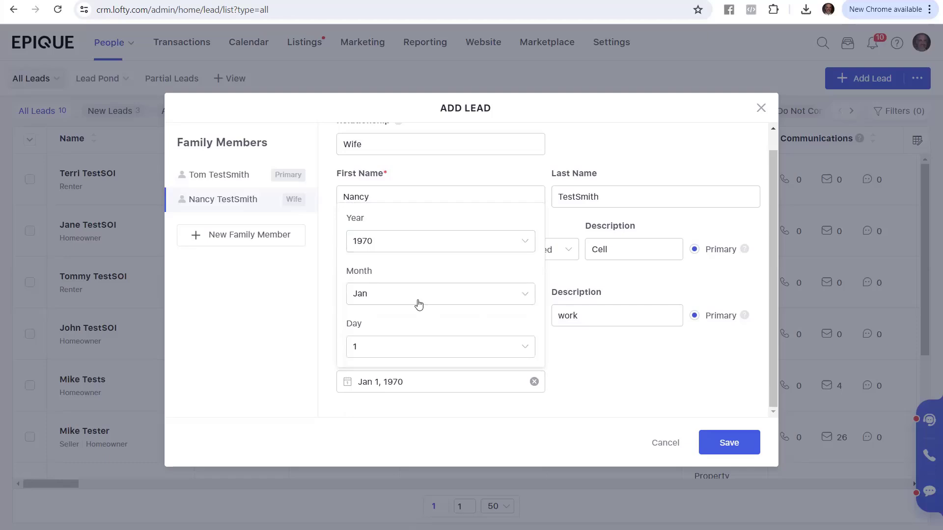
click(419, 303)
scroll(435, 393, down, 2)
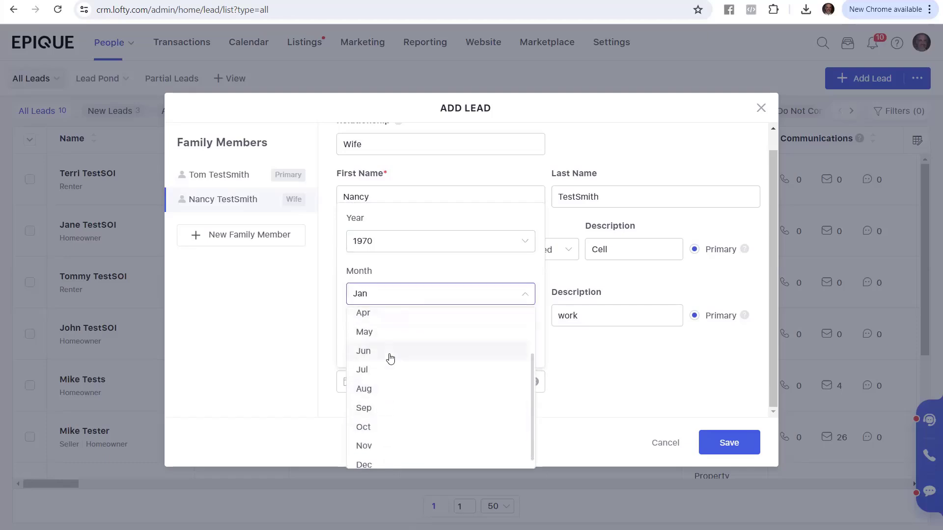
click(384, 444)
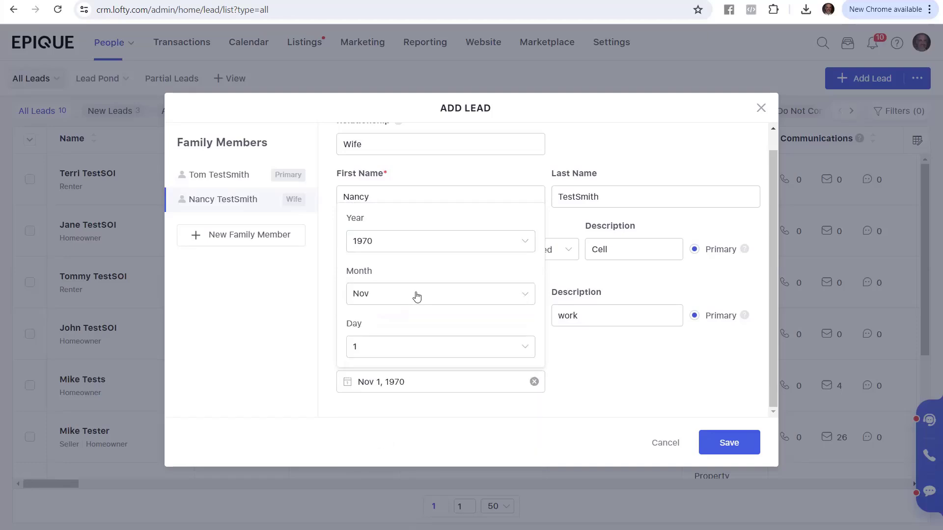
click(421, 346)
scroll(407, 452, down, 2)
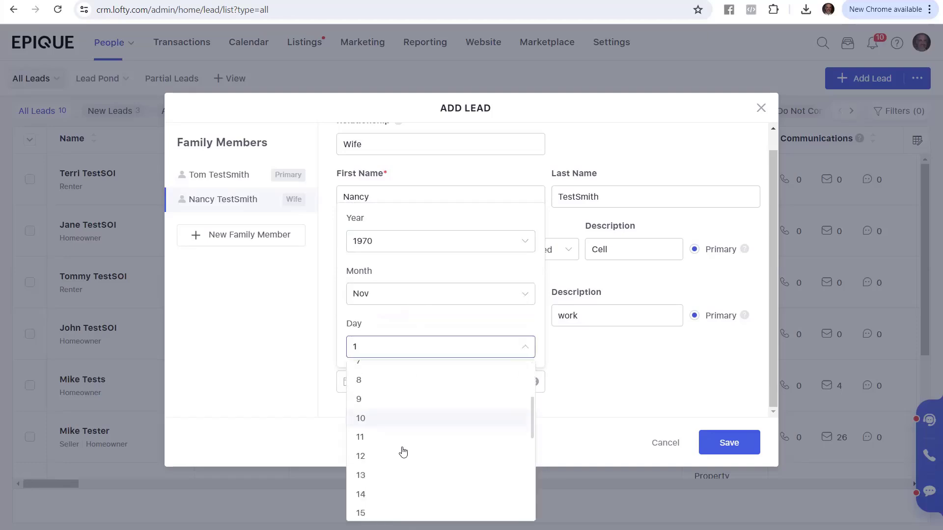
click(432, 456)
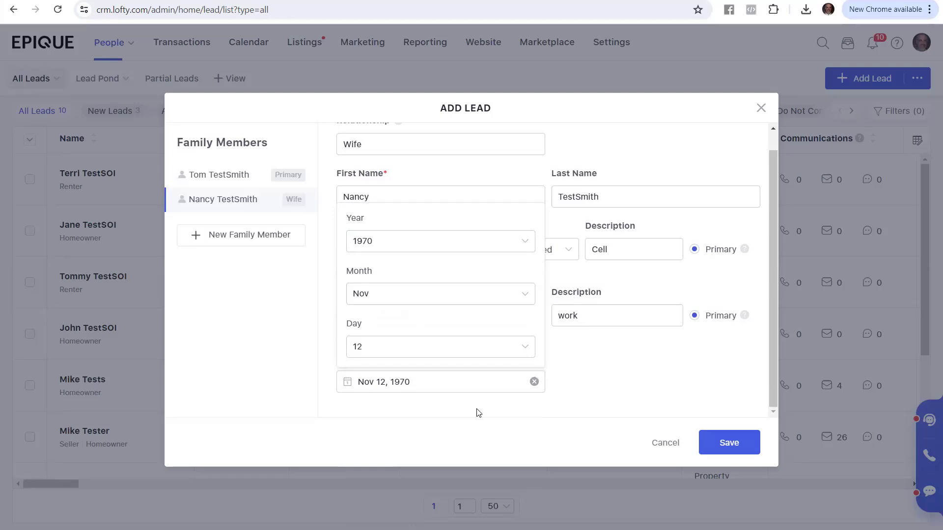
click(475, 418)
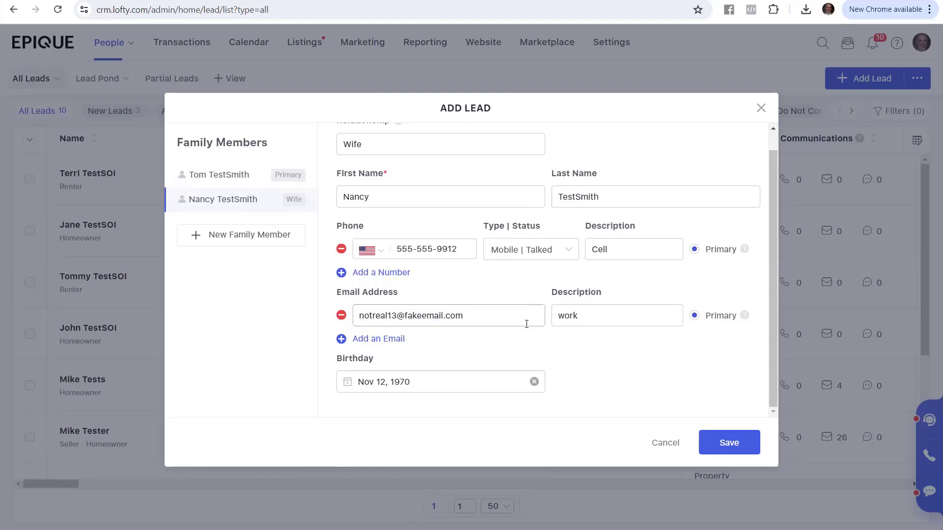
- Reselect the primary lead under Family Members and save the Add Lead form
click(218, 175)
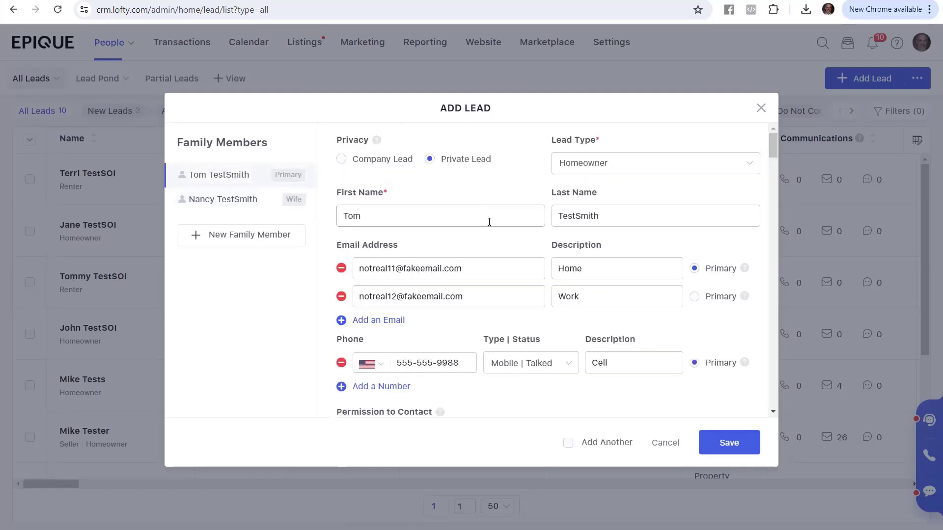
scroll(488, 294, down, 15)
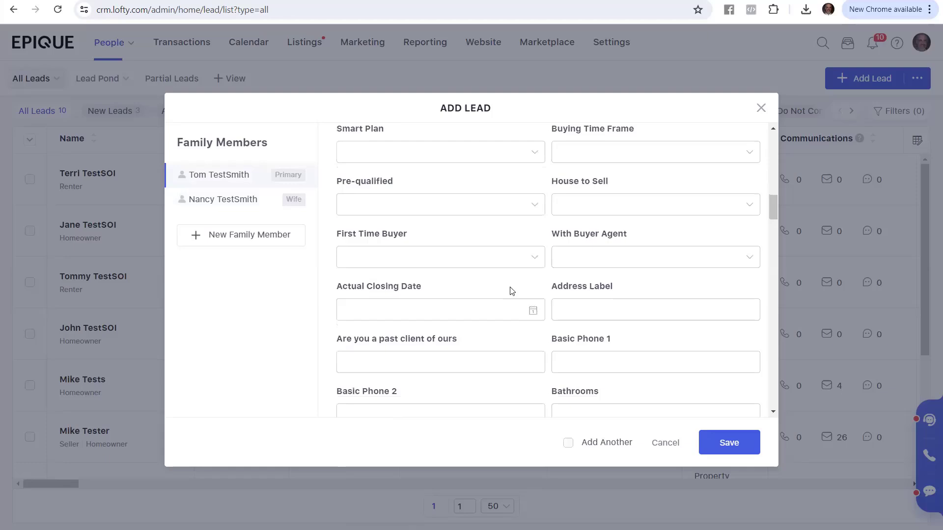
scroll(482, 354, down, 15)
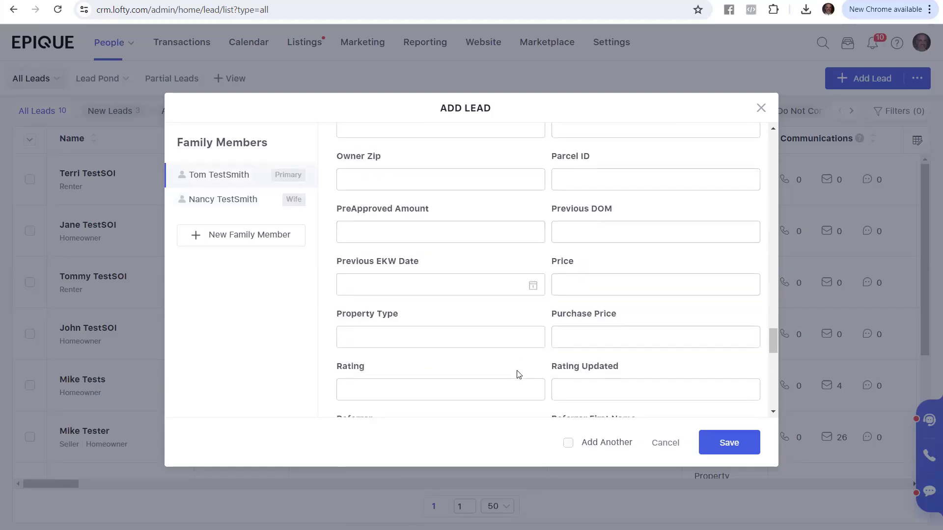
scroll(518, 372, down, 1)
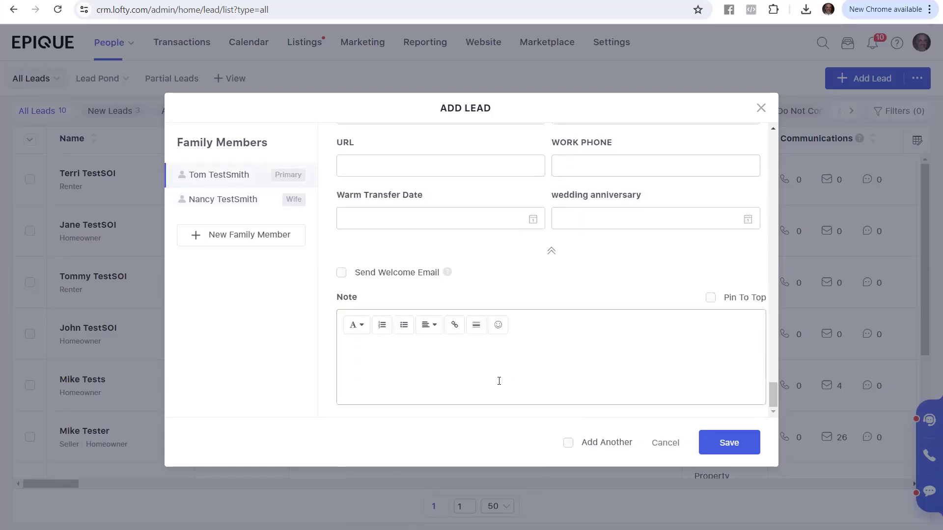
click(728, 443)
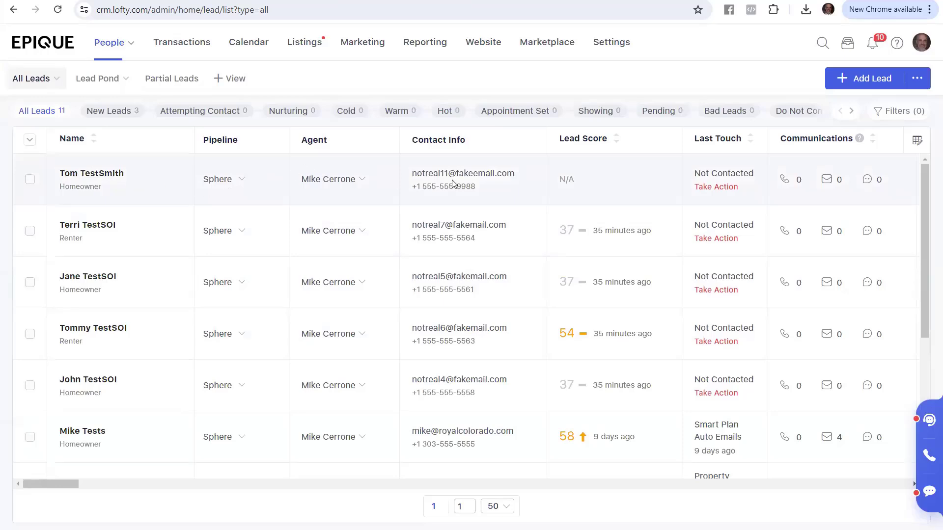
- Open the new lead's detail page and scroll through its Details panel
click(92, 176)
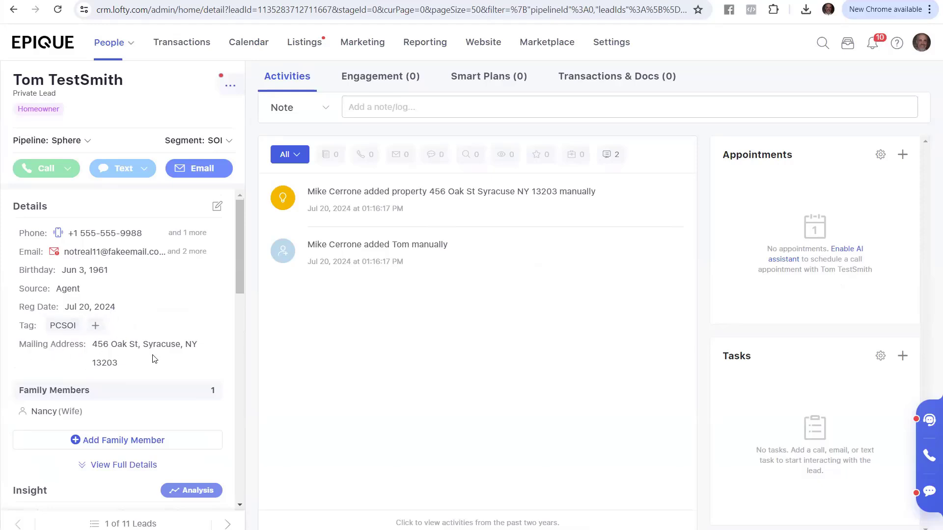
scroll(152, 359, down, 2)
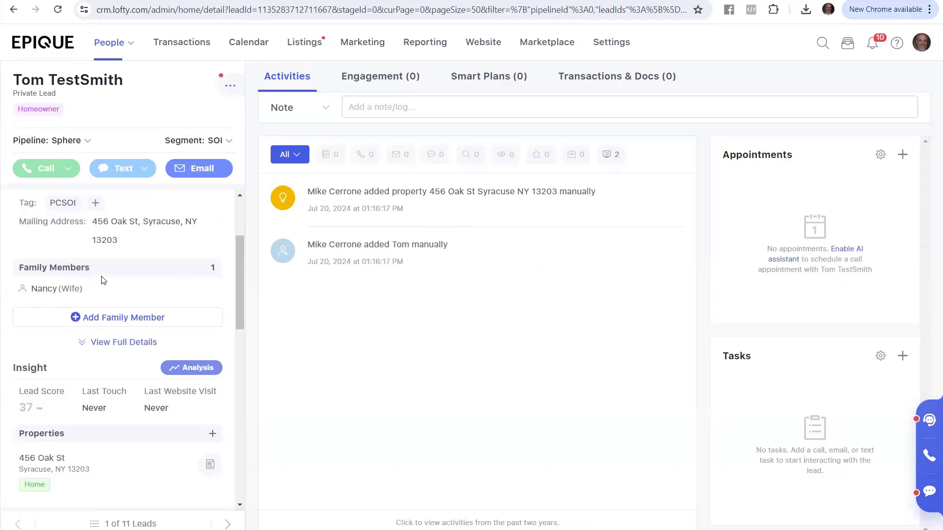
scroll(127, 266, down, 2)
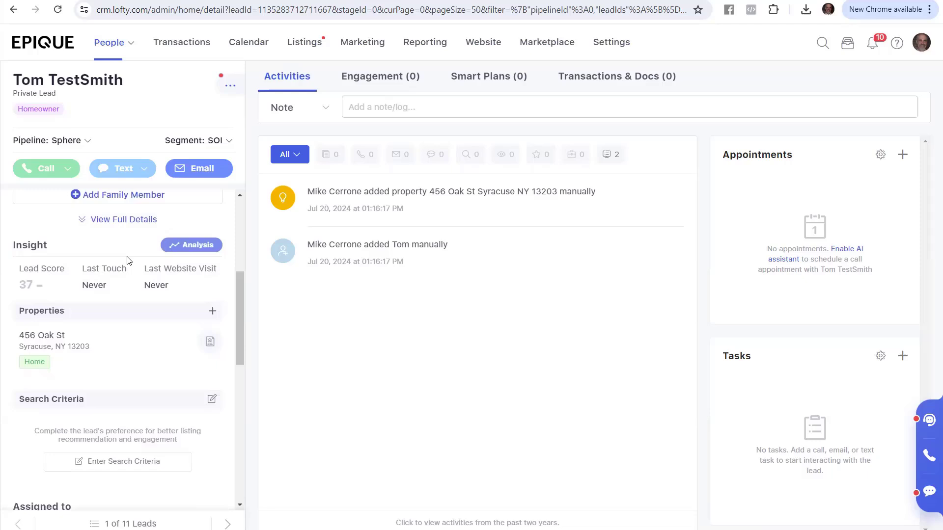
scroll(123, 276, up, 4)
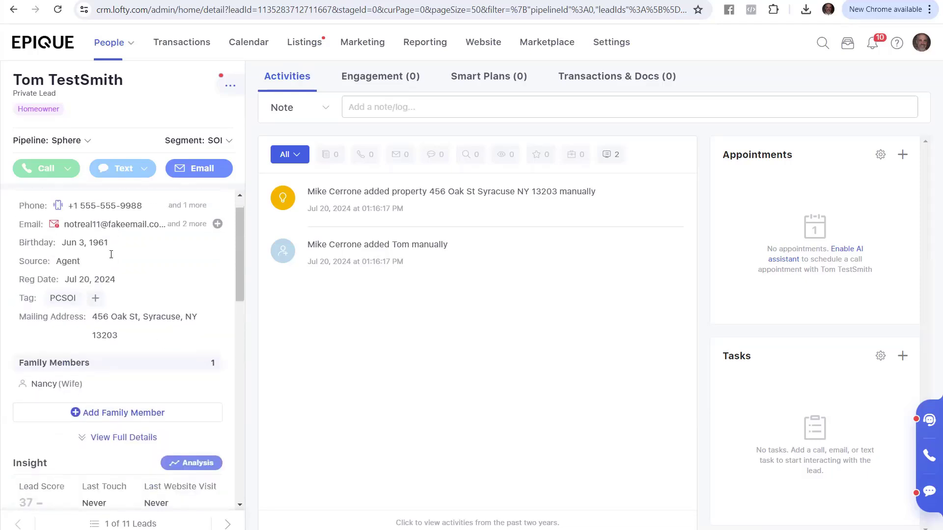
scroll(107, 370, down, 2)
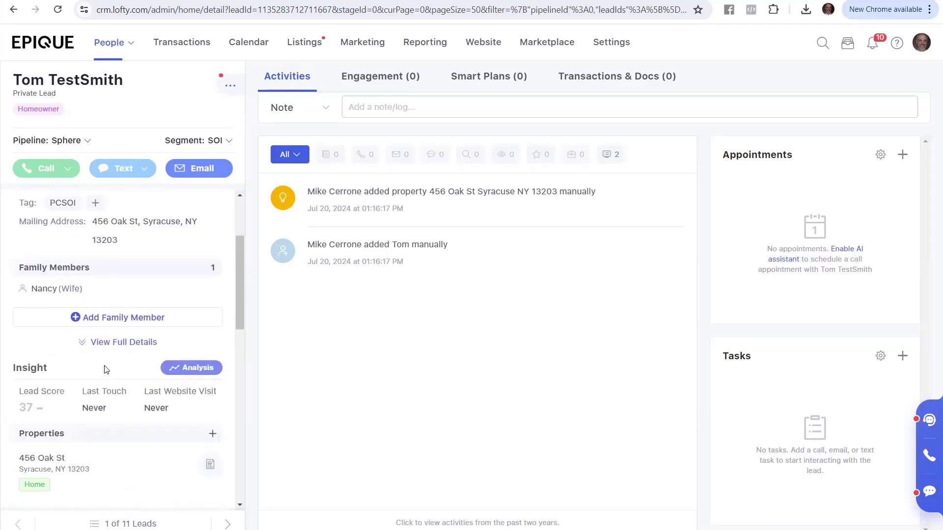
- Expand View Full Details, scroll through it, then return to the People leads list
click(119, 344)
scroll(163, 295, up, 3)
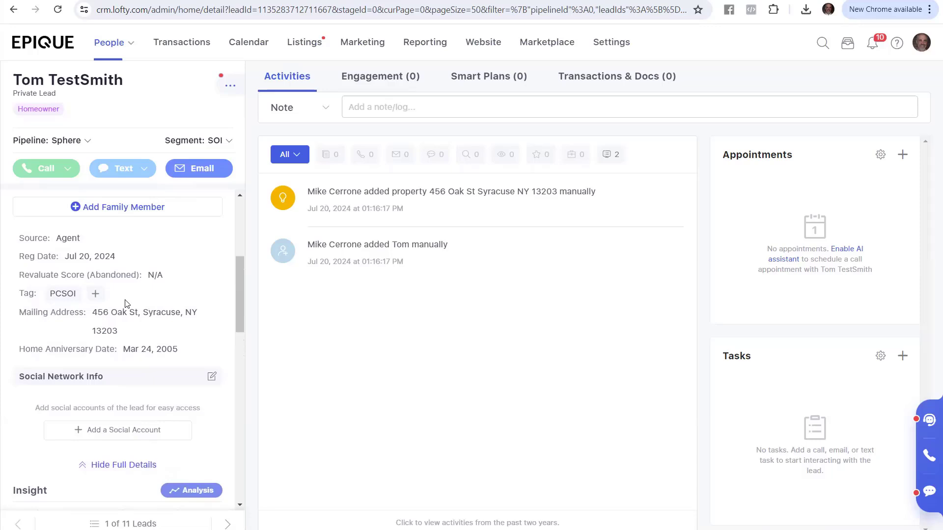
scroll(126, 304, up, 1)
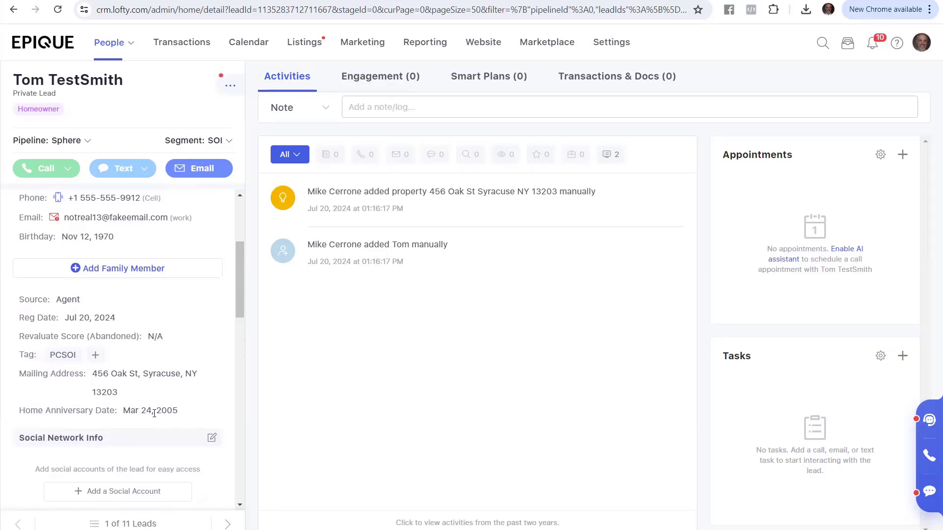
scroll(123, 388, down, 3)
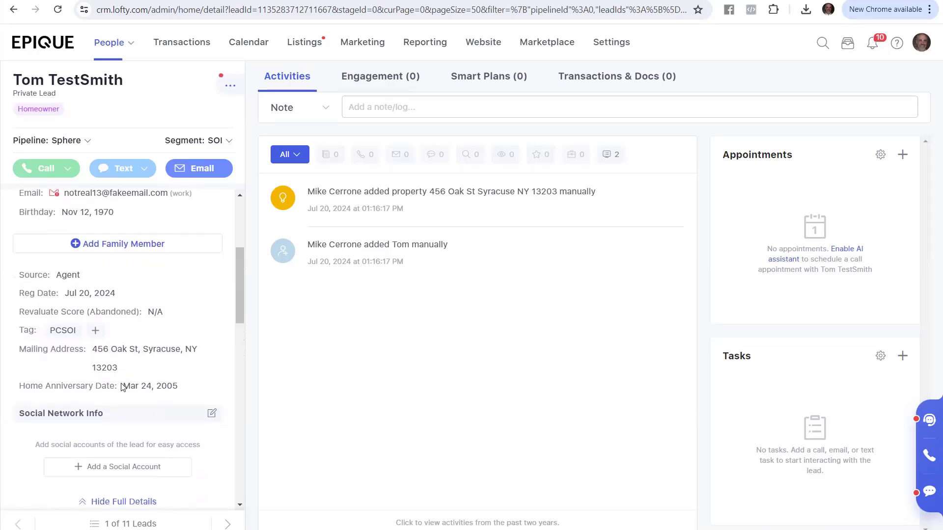
scroll(123, 387, down, 7)
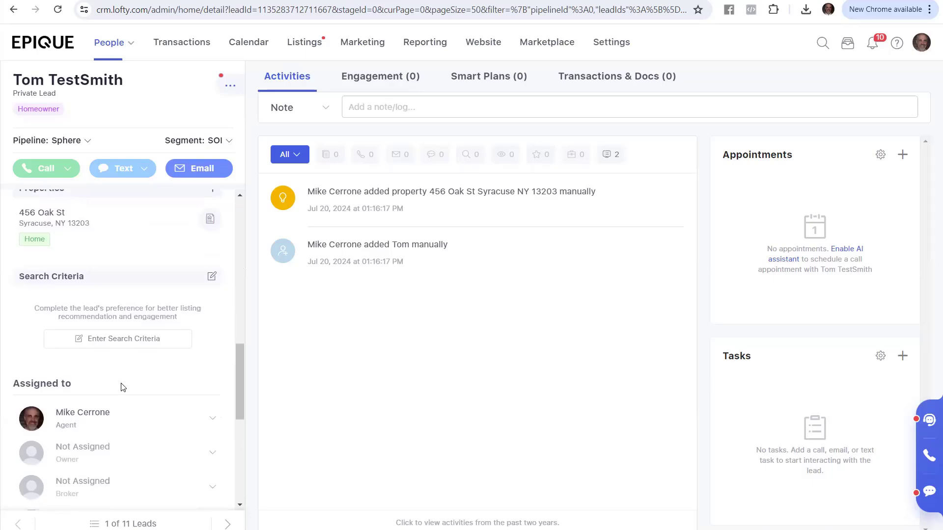
scroll(145, 387, up, 10)
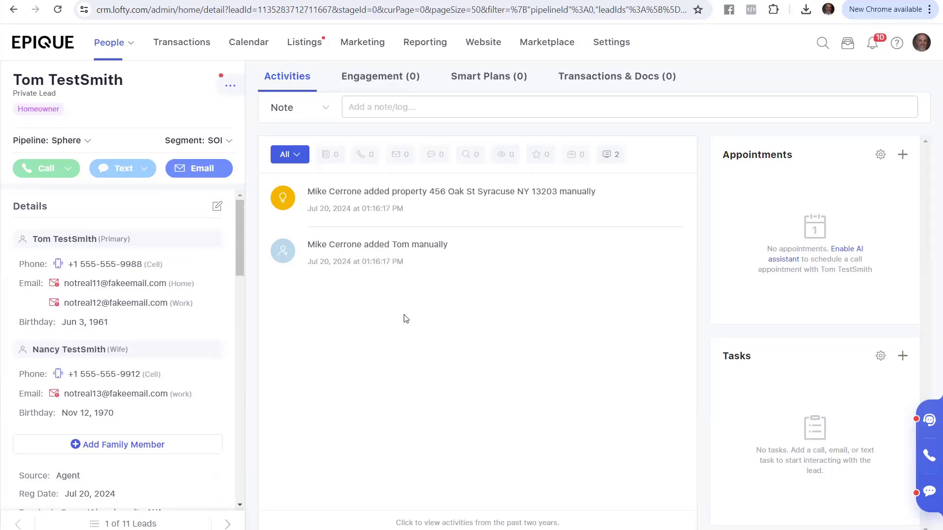
click(109, 43)
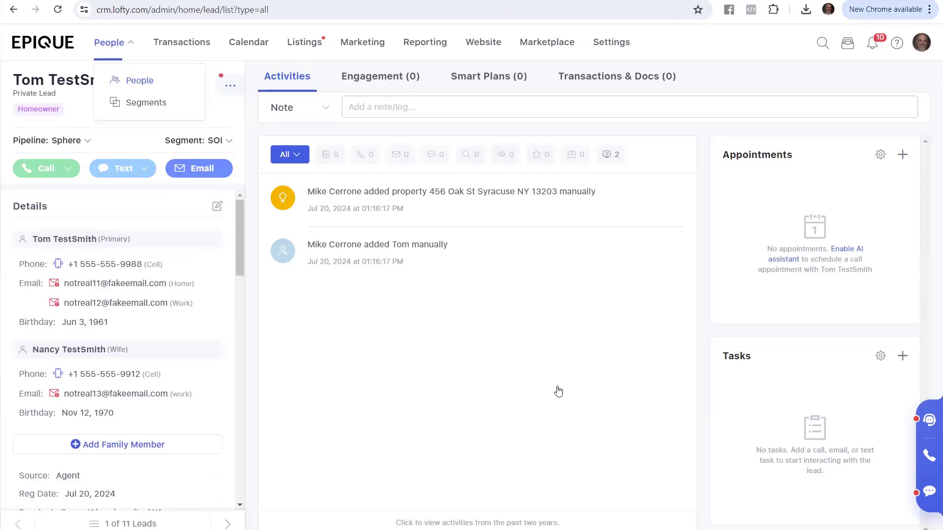